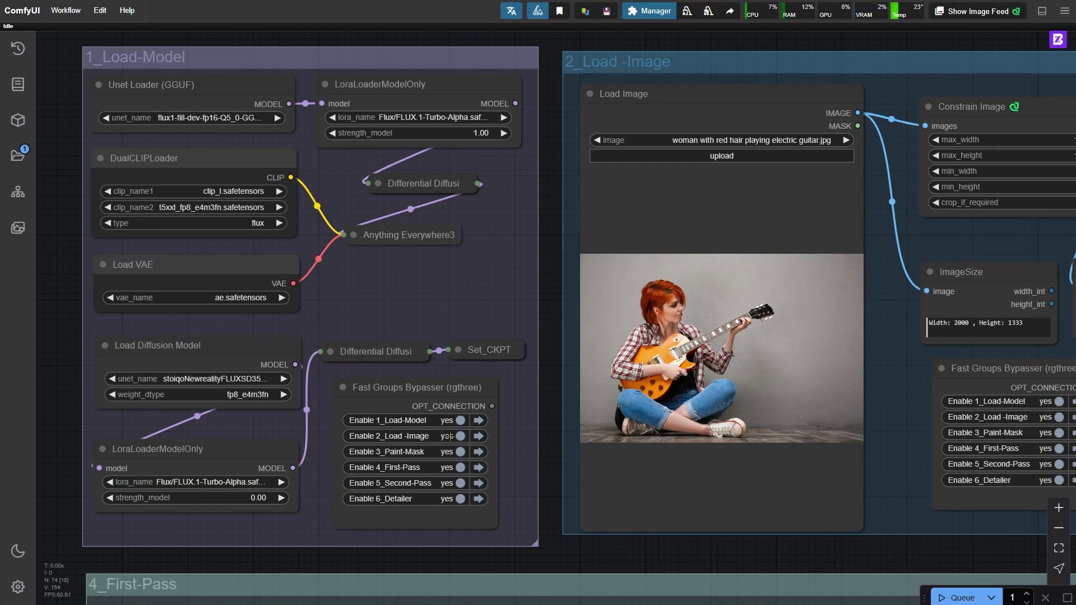
Step: Bypass groups 2_Load-Image through 6_Detailer and queue the workflow to load only the models
{"action": "left_click", "coordinate": [448, 437]}
{"action": "left_click", "coordinate": [449, 452]}
{"action": "left_click", "coordinate": [448, 468]}
{"action": "left_click", "coordinate": [450, 483]}
{"action": "left_click", "coordinate": [452, 499]}
{"action": "left_click", "coordinate": [555, 477]}
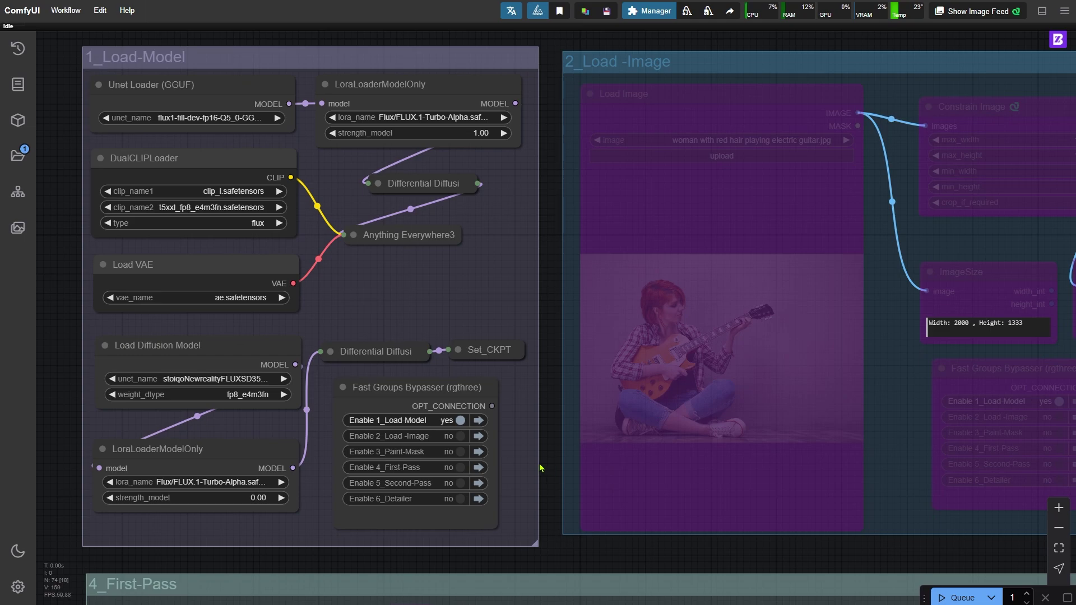
{"action": "key", "text": "ctrl+Return"}
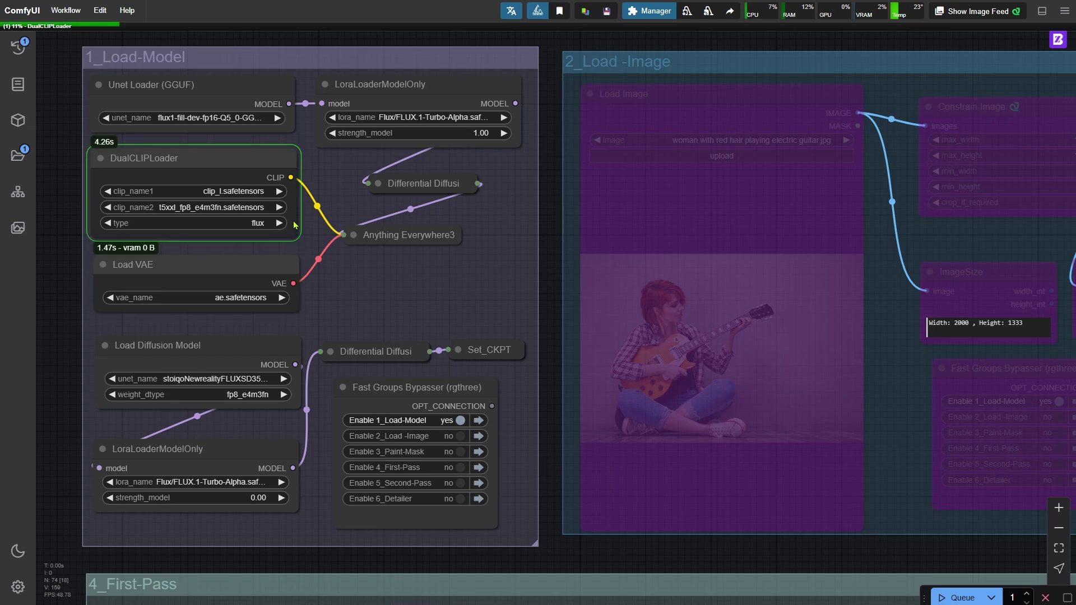
Step: Inspect the Unet Loader (GGUF), Load Diffusion Model and both LoraLoaderModelOnly nodes
{"action": "left_click", "coordinate": [216, 97]}
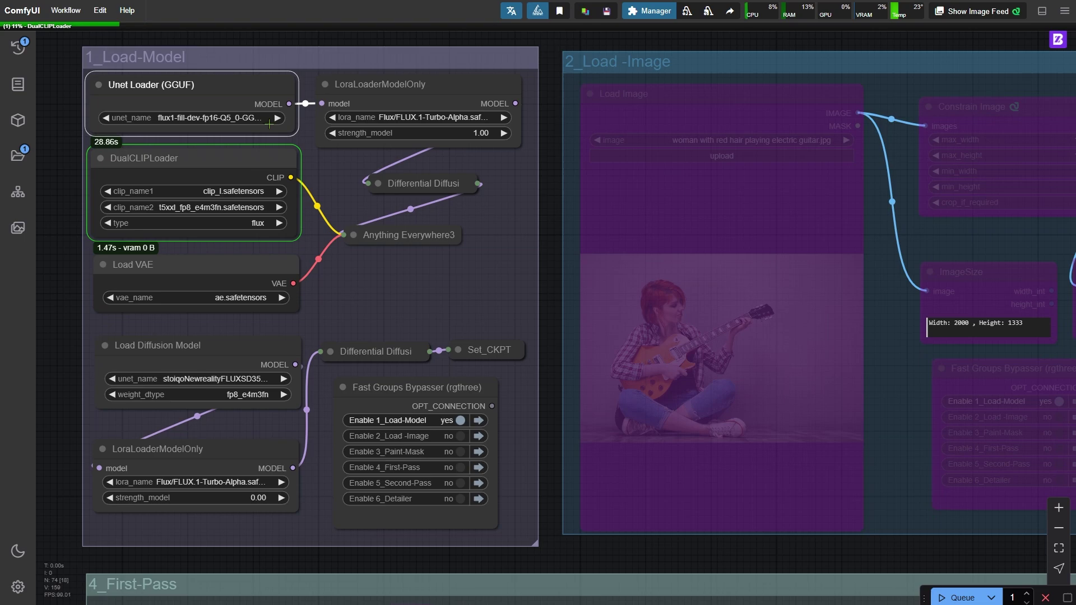
{"action": "left_click", "coordinate": [427, 82]}
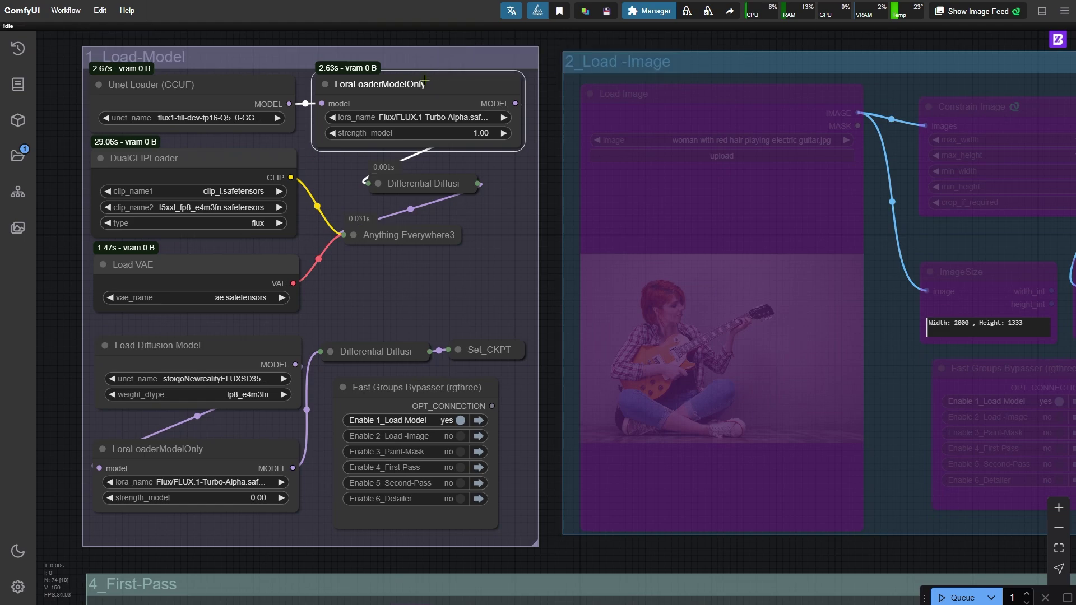
{"action": "left_click", "coordinate": [274, 354]}
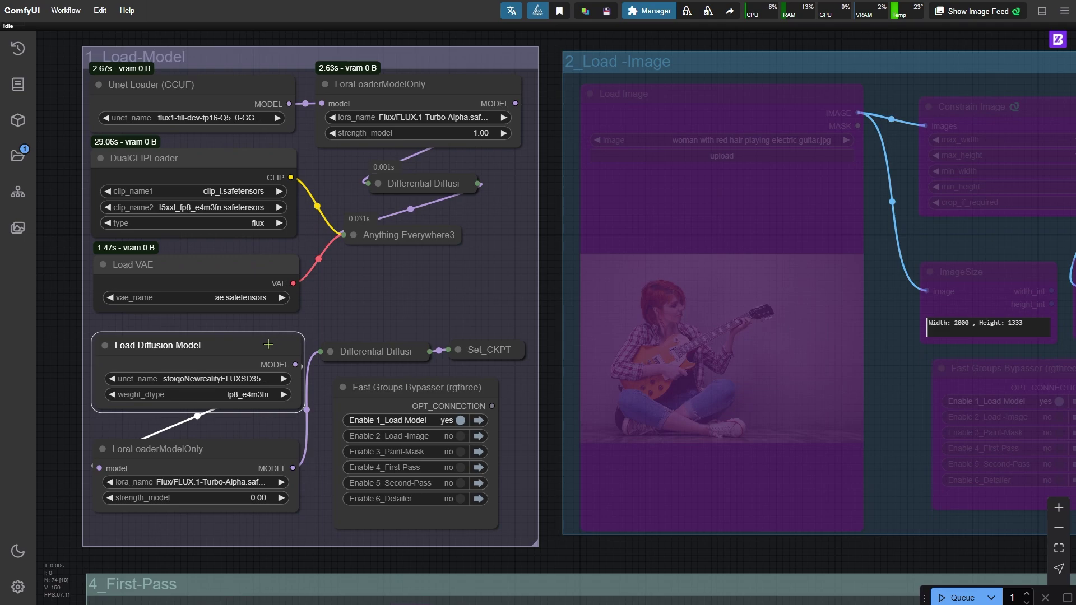
{"action": "left_click", "coordinate": [255, 451]}
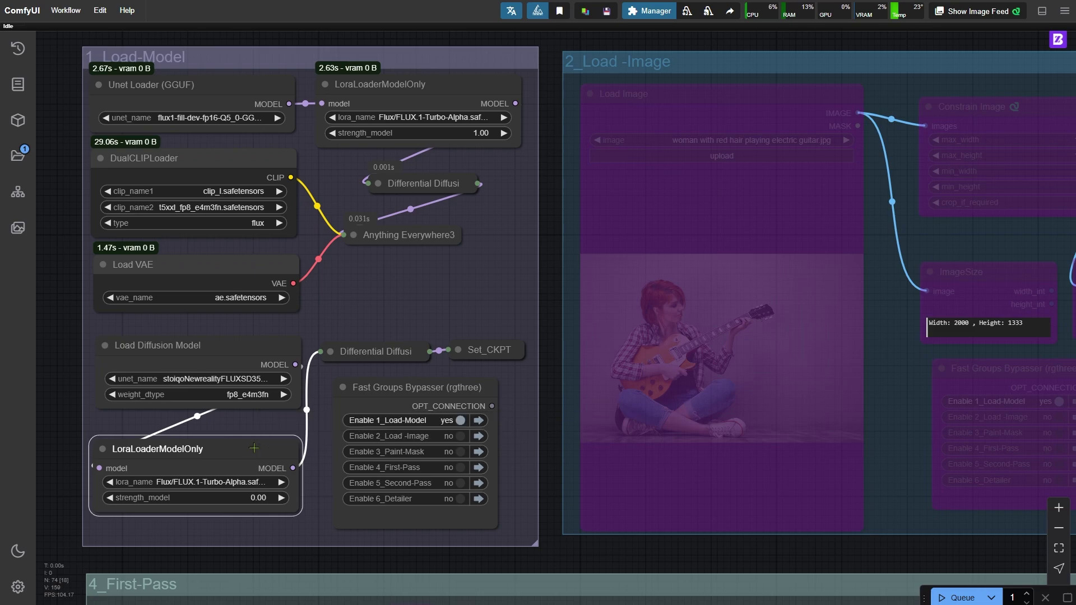
Step: Re-enable the 2_Load-Image group, jump to it and queue the workflow
{"action": "left_click", "coordinate": [467, 436]}
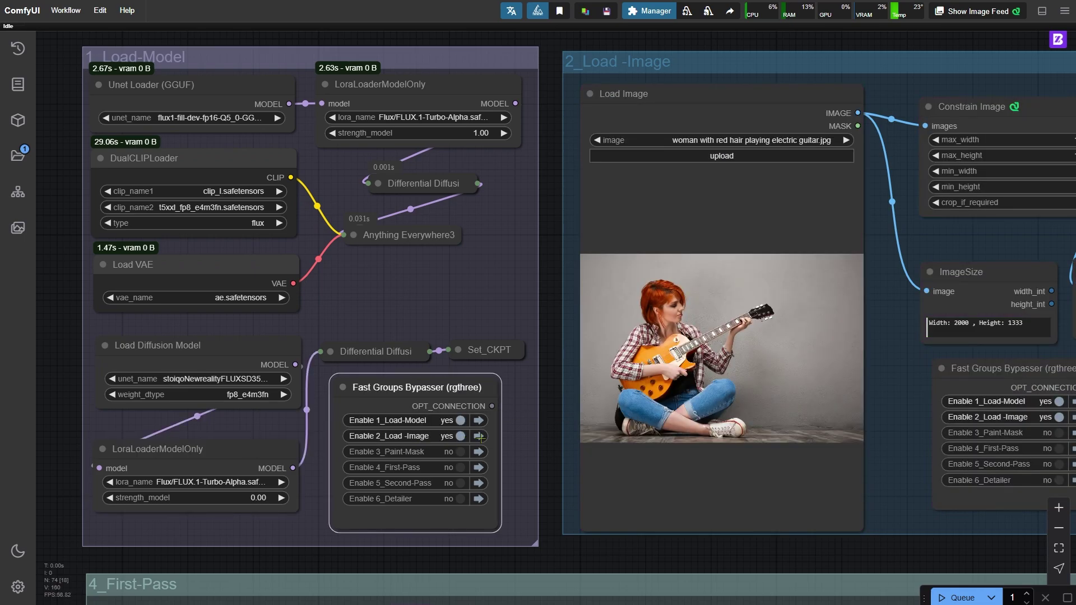
{"action": "left_click", "coordinate": [478, 436]}
{"action": "key", "text": "ctrl+Return"}
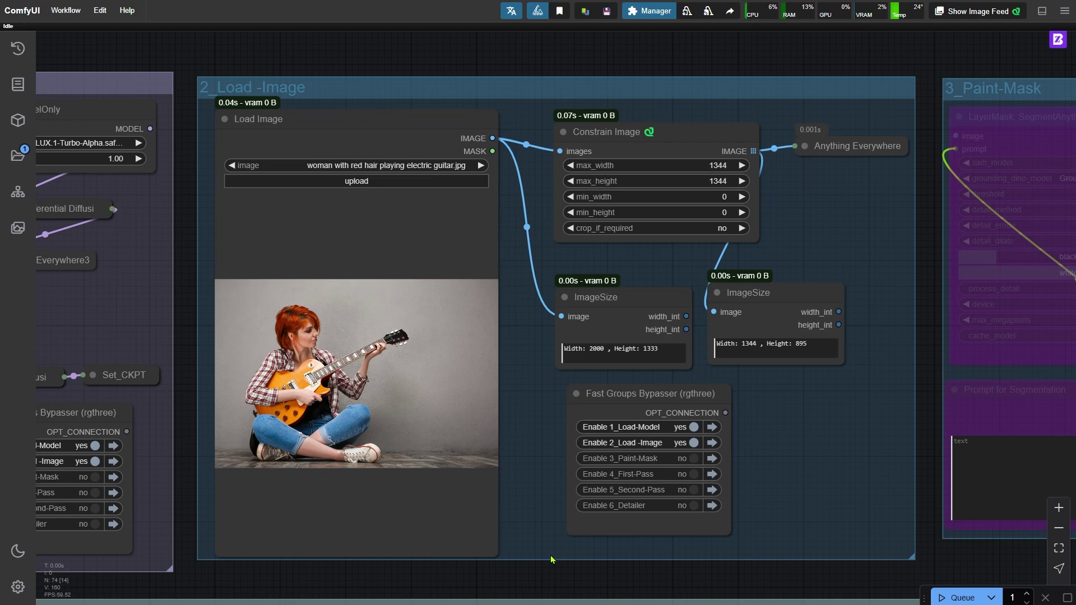
Step: Check the Constrain Image and ImageSize nodes showing 1344×895, then enable 3_Paint-Mask
{"action": "left_click", "coordinate": [694, 142]}
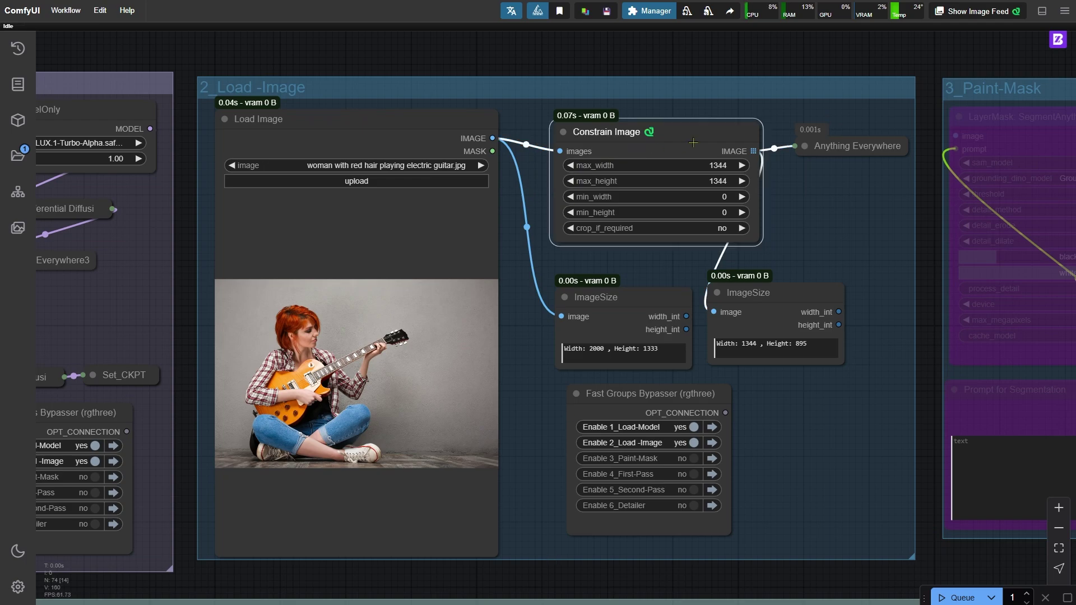
{"action": "left_click", "coordinate": [646, 297]}
{"action": "left_click", "coordinate": [771, 299]}
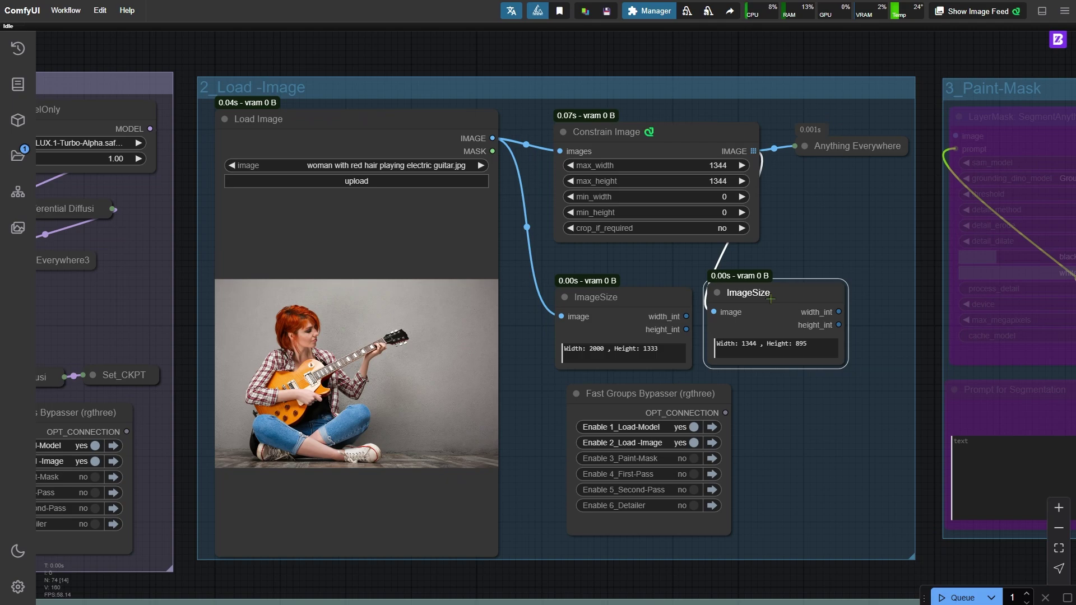
{"action": "left_click", "coordinate": [693, 459]}
Step: Segment the hair with the SegmentAnythingUltra V2 prompt 'hair' and preview the cutout
{"action": "left_click", "coordinate": [712, 458]}
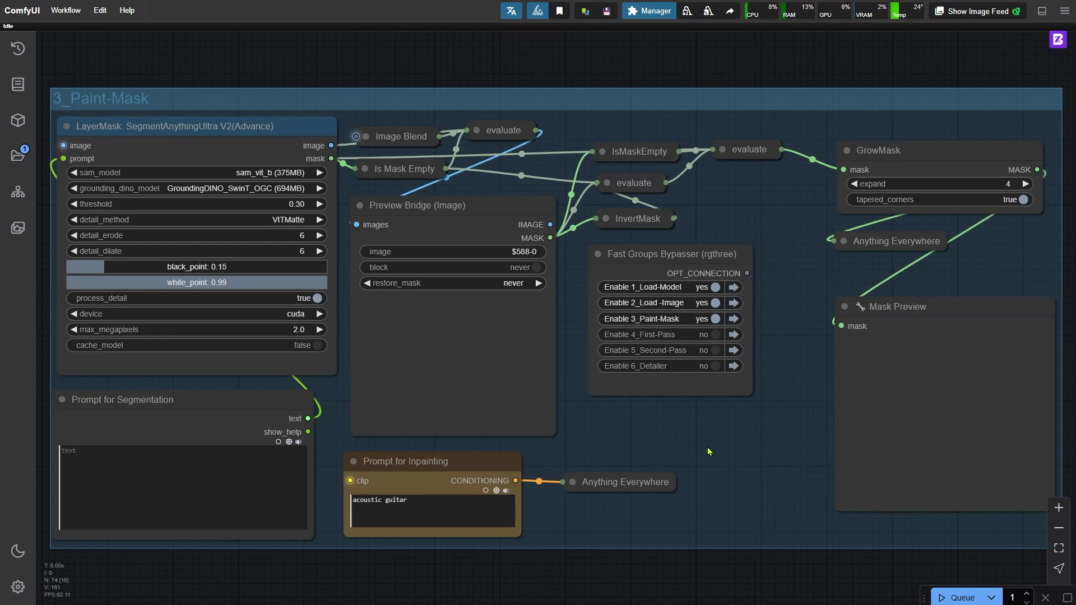
{"action": "left_click", "coordinate": [272, 139]}
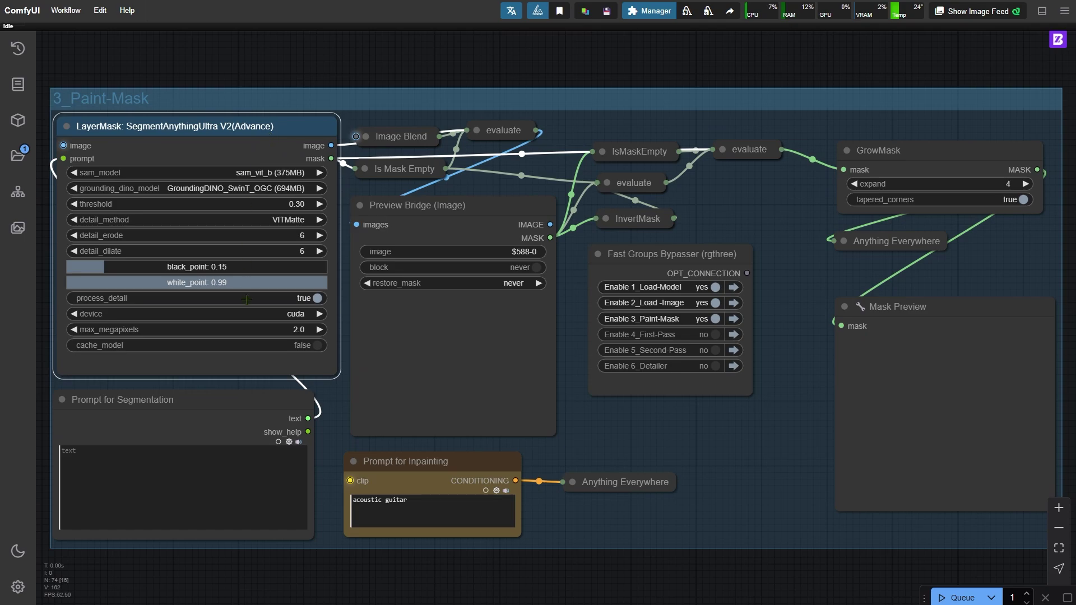
{"action": "left_click", "coordinate": [177, 465]}
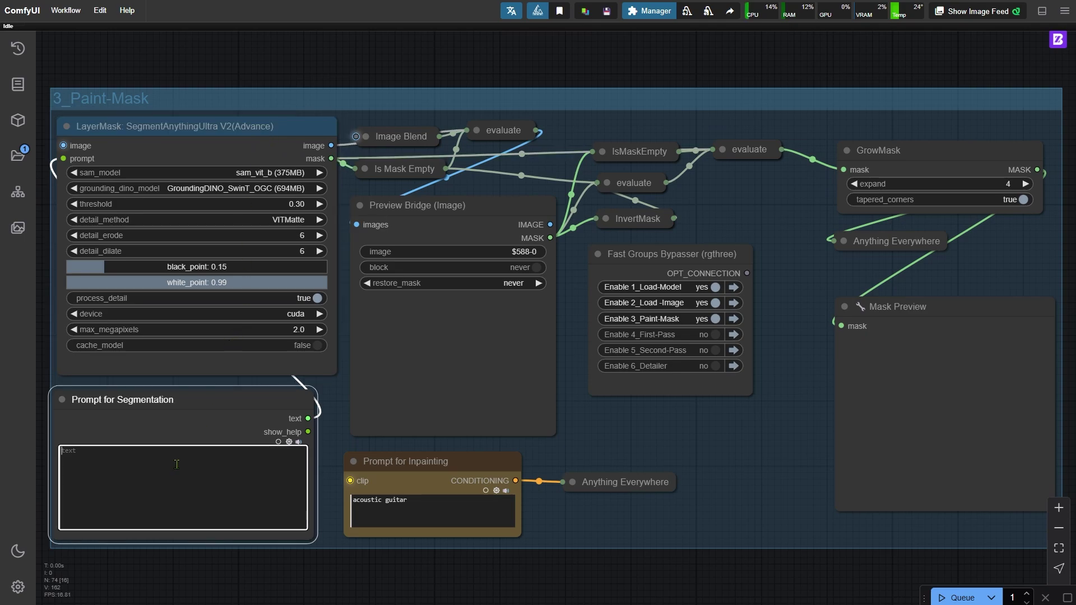
{"action": "type", "text": "hair"}
{"action": "key", "text": "ctrl+Return"}
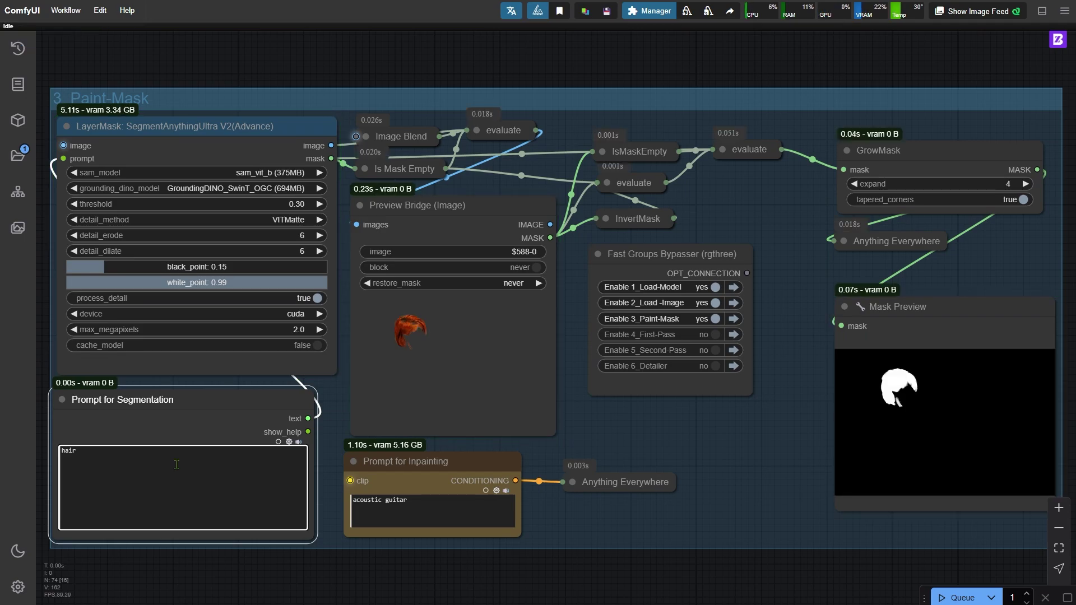
{"action": "left_click", "coordinate": [507, 353]}
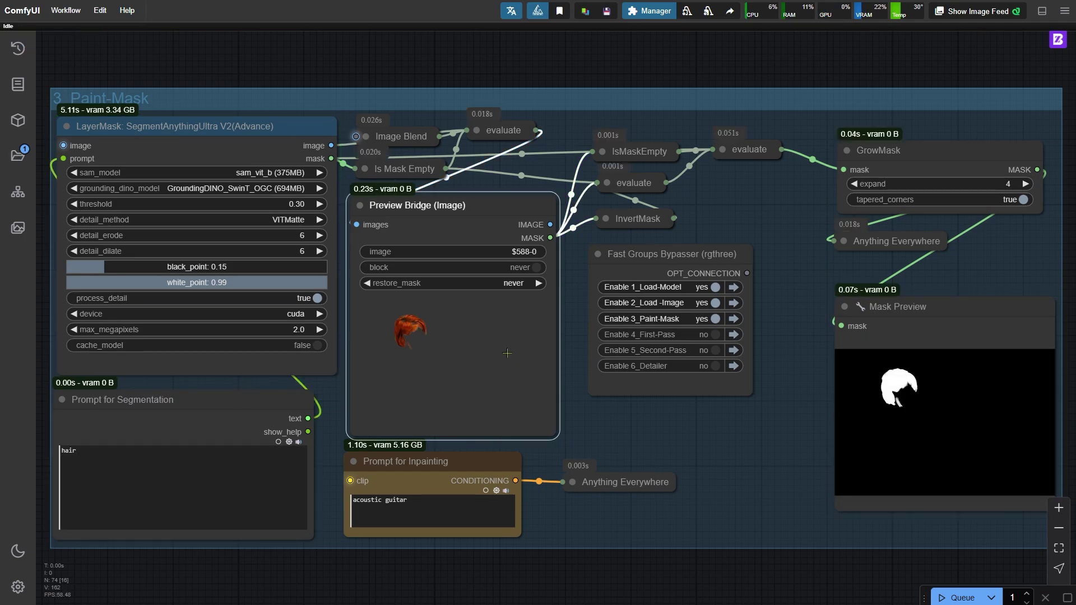
Step: Test the segmentation prompts 'shirt', 'jeans' and 'shirt, jeans', queuing each
{"action": "left_click", "coordinate": [94, 454]}
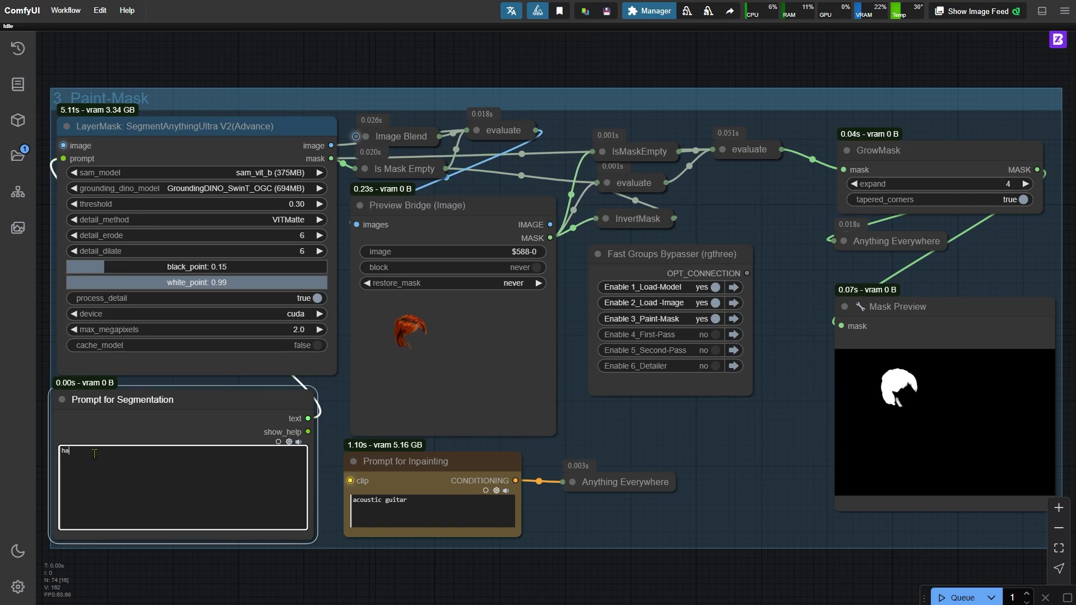
{"action": "key", "text": "ctrl+a"}
{"action": "key", "text": "BackSpace"}
{"action": "type", "text": "shirt"}
{"action": "key", "text": "ctrl+Return"}
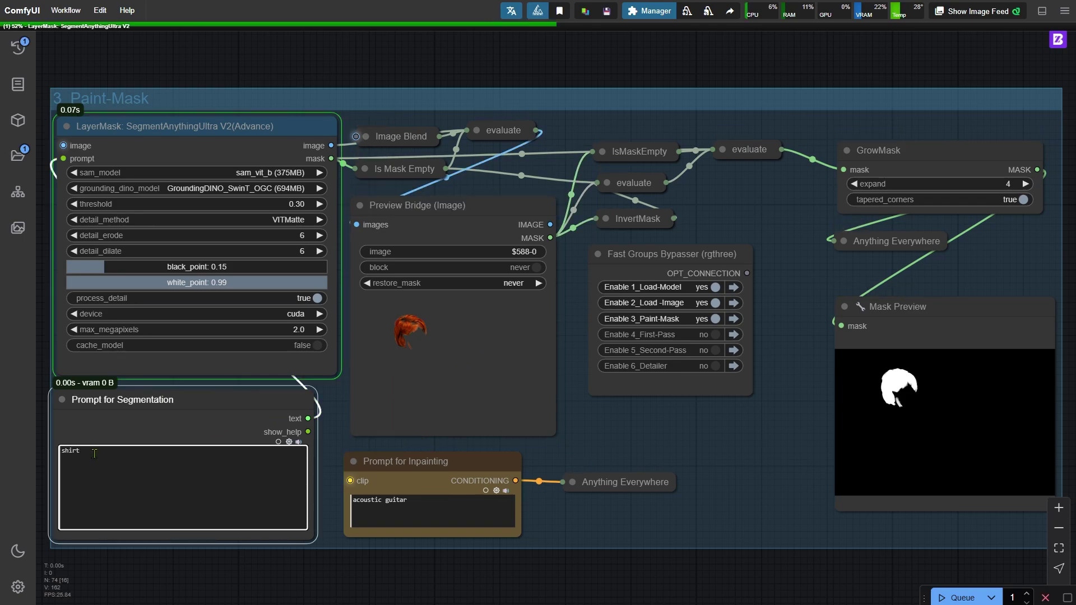
{"action": "key", "text": "BackSpace"}
{"action": "key", "text": "BackSpace"}
{"action": "key", "text": "BackSpace"}
{"action": "key", "text": "BackSpace"}
{"action": "key", "text": "BackSpace"}
{"action": "type", "text": "jeans"}
{"action": "key", "text": "ctrl+Return"}
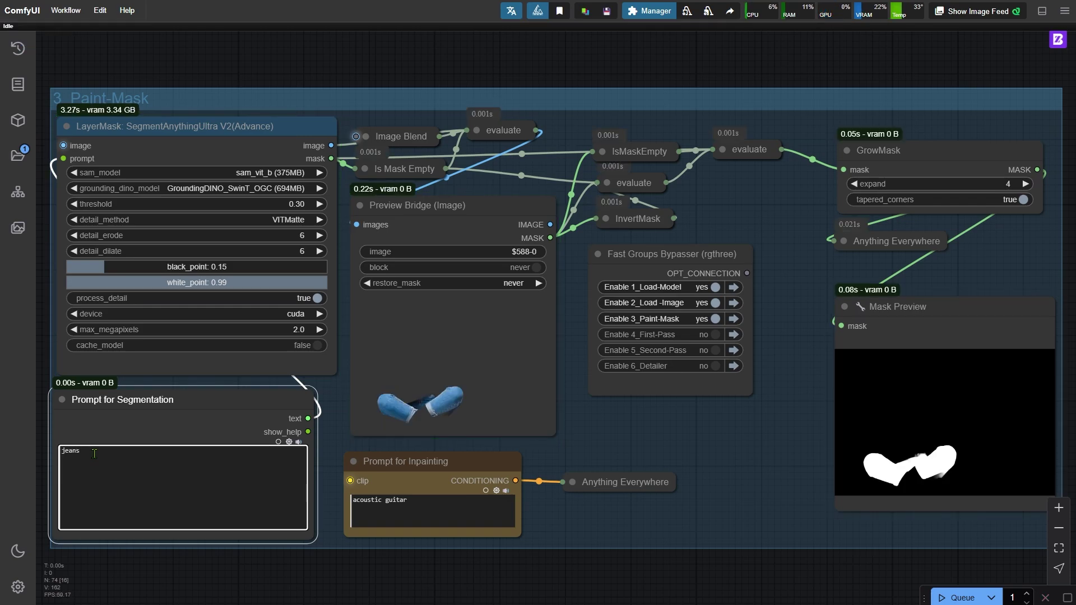
{"action": "key", "text": "Home"}
{"action": "type", "text": "shirt,"}
{"action": "key", "text": "ctrl+Return"}
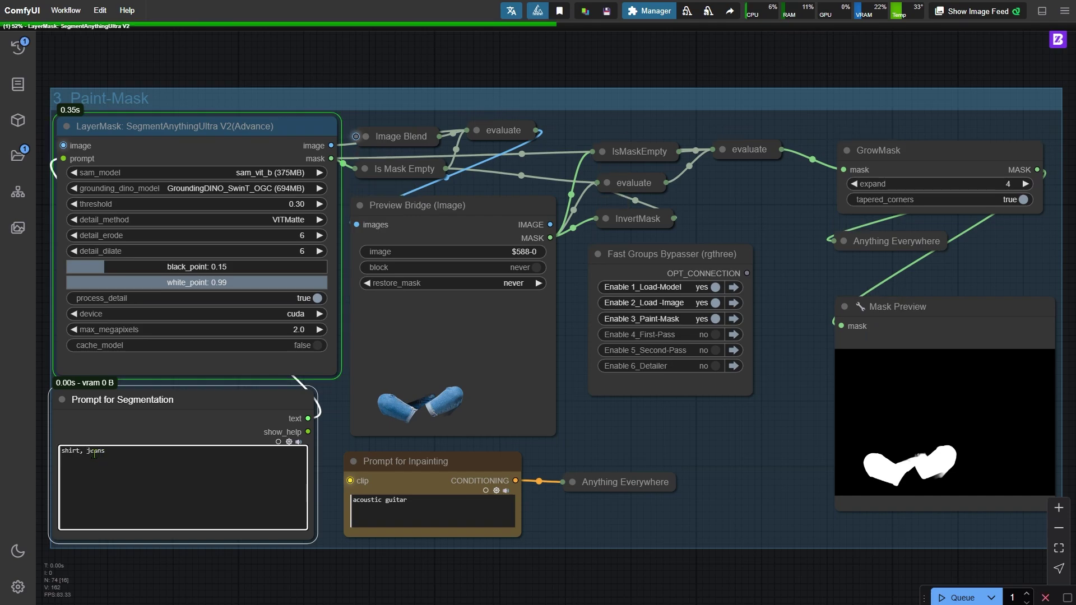
Step: Segment the guitar, then empty the prompt and rerun to get the full unmasked photo
{"action": "key", "text": "End"}
{"action": "key", "text": "BackSpace"}
{"action": "key", "text": "BackSpace"}
{"action": "key", "text": "BackSpace"}
{"action": "key", "text": "BackSpace"}
{"action": "key", "text": "BackSpace"}
{"action": "key", "text": "BackSpace"}
{"action": "key", "text": "BackSpace"}
{"action": "key", "text": "BackSpace"}
{"action": "key", "text": "BackSpace"}
{"action": "key", "text": "BackSpace"}
{"action": "key", "text": "BackSpace"}
{"action": "key", "text": "BackSpace"}
{"action": "type", "text": "guitar"}
{"action": "key", "text": "ctrl+Return"}
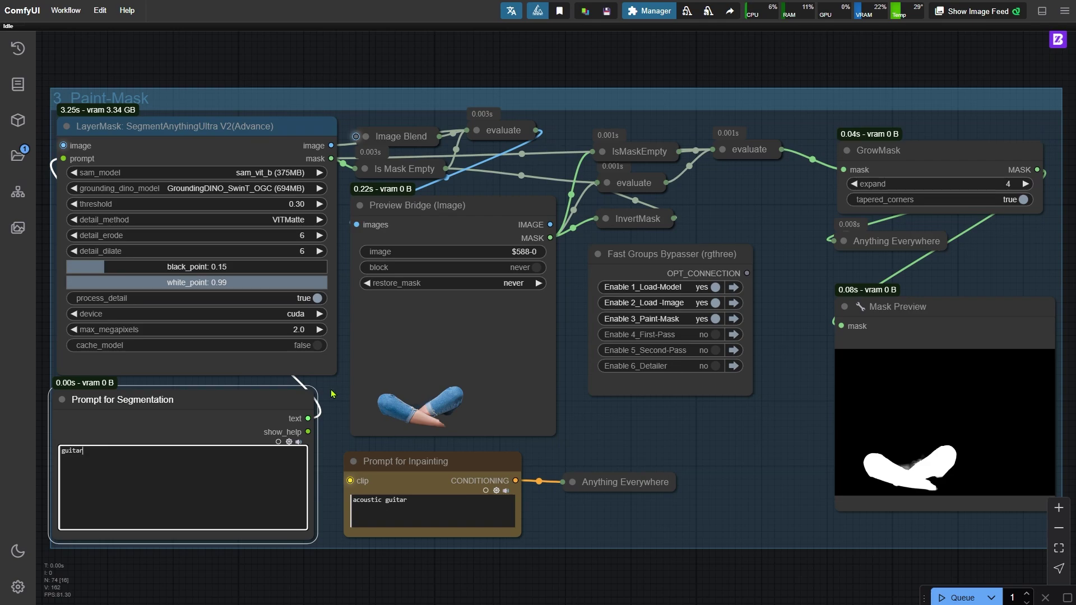
{"action": "key", "text": "ctrl+a"}
{"action": "type", "text": "e"}
{"action": "key", "text": "BackSpace"}
{"action": "key", "text": "ctrl+Return"}
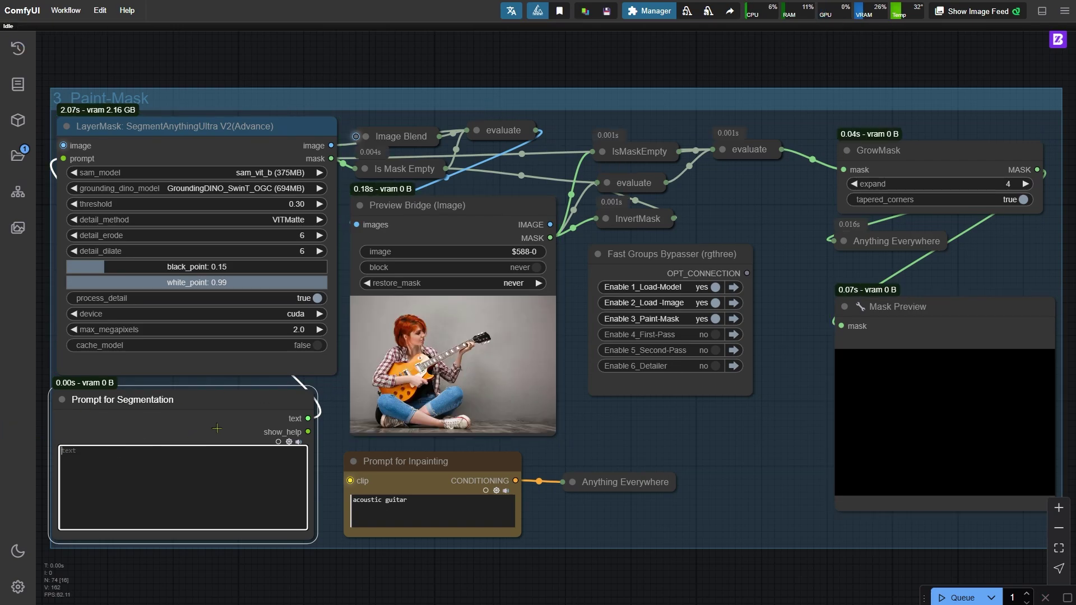
Step: Open the Preview Bridge photo in the mask editor and mask the guitar body, displayed in white
{"action": "right_click", "coordinate": [456, 320]}
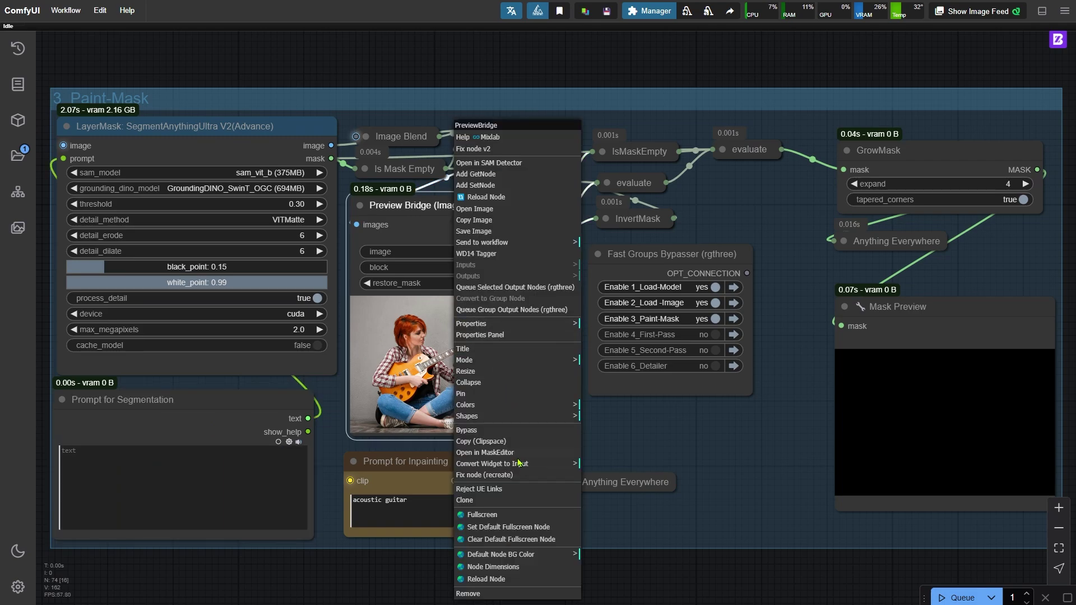
{"action": "left_click", "coordinate": [486, 453]}
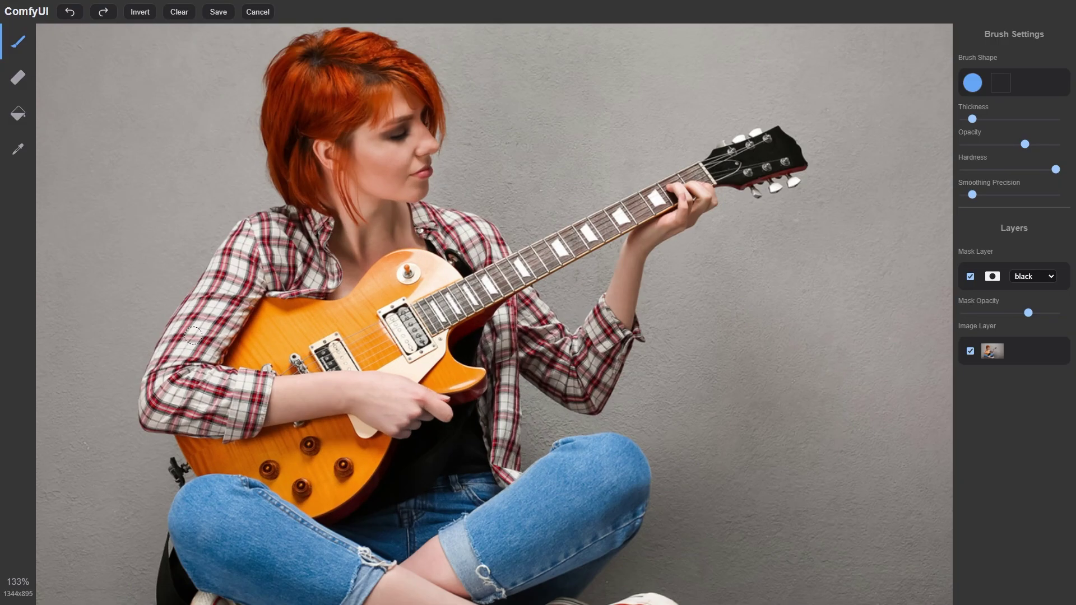
{"action": "scroll", "coordinate": [193, 335], "scroll_direction": "up", "scroll_amount": 4}
{"action": "mouse_move", "coordinate": [241, 381]}
{"action": "left_mouse_down"}
{"action": "mouse_move", "coordinate": [390, 263]}
{"action": "mouse_move", "coordinate": [623, 317]}
{"action": "mouse_move", "coordinate": [533, 410]}
{"action": "mouse_move", "coordinate": [560, 445]}
{"action": "mouse_move", "coordinate": [387, 594]}
{"action": "mouse_move", "coordinate": [411, 526]}
{"action": "left_mouse_up"}
{"action": "mouse_move", "coordinate": [412, 527]}
{"action": "left_mouse_down"}
{"action": "mouse_move", "coordinate": [147, 431]}
{"action": "mouse_move", "coordinate": [347, 404]}
{"action": "mouse_move", "coordinate": [496, 440]}
{"action": "left_mouse_up"}
{"action": "mouse_move", "coordinate": [454, 210]}
{"action": "left_mouse_down"}
{"action": "mouse_move", "coordinate": [295, 316]}
{"action": "mouse_move", "coordinate": [532, 317]}
{"action": "left_mouse_up"}
{"action": "mouse_move", "coordinate": [296, 276]}
{"action": "left_mouse_down"}
{"action": "mouse_move", "coordinate": [326, 289]}
{"action": "mouse_move", "coordinate": [571, 198]}
{"action": "mouse_move", "coordinate": [520, 235]}
{"action": "mouse_move", "coordinate": [563, 274]}
{"action": "left_mouse_up"}
{"action": "left_click", "coordinate": [1032, 276]}
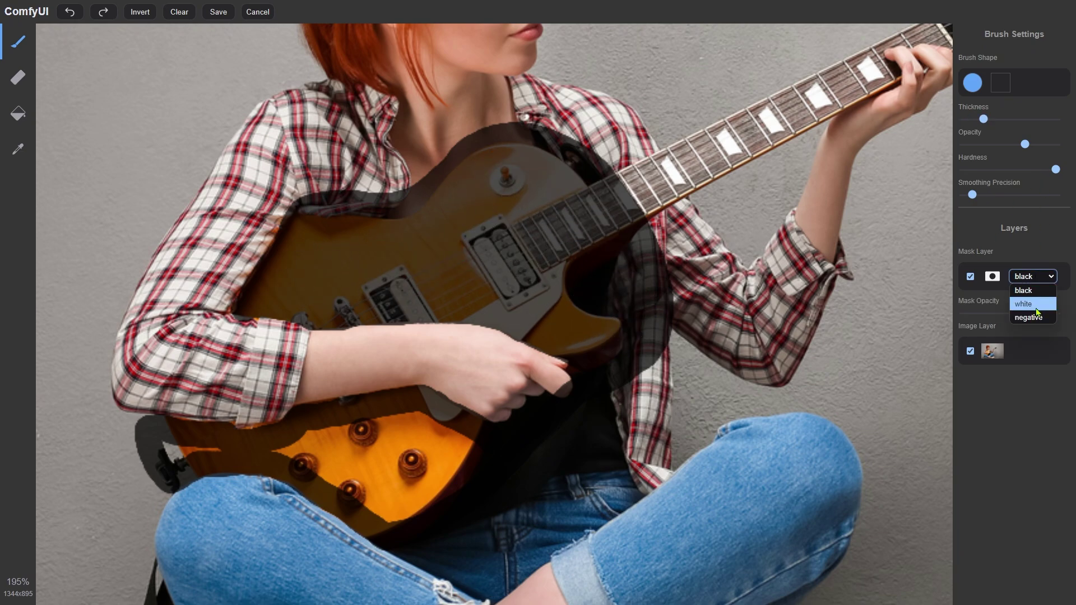
{"action": "left_click", "coordinate": [1026, 297]}
Step: Mask the lower knobs, strumming hand and guitar neck, then switch the mask display back to black
{"action": "left_click_drag", "start_coordinate": [443, 426], "coordinate": [393, 505]}
{"action": "left_click_drag", "start_coordinate": [983, 119], "coordinate": [969, 119]}
{"action": "mouse_move", "coordinate": [571, 370]}
{"action": "left_mouse_down"}
{"action": "mouse_move", "coordinate": [529, 350]}
{"action": "mouse_move", "coordinate": [488, 426]}
{"action": "mouse_move", "coordinate": [546, 361]}
{"action": "left_mouse_up"}
{"action": "left_click_drag", "start_coordinate": [224, 451], "coordinate": [136, 421]}
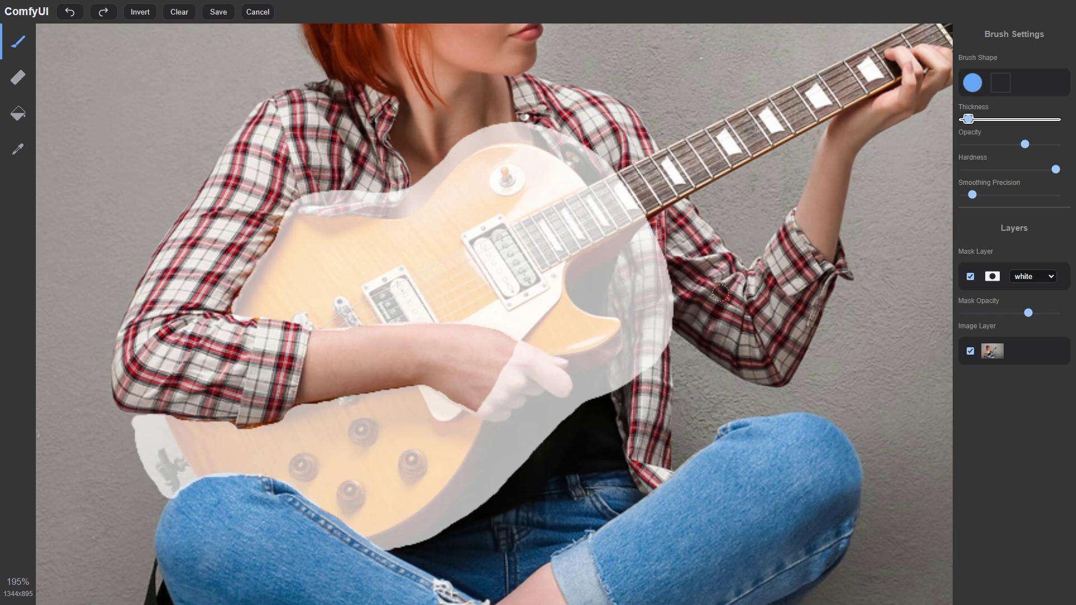
{"action": "left_click_drag", "start_coordinate": [754, 224], "coordinate": [457, 409]}
{"action": "mouse_move", "coordinate": [297, 381]}
{"action": "left_mouse_down"}
{"action": "mouse_move", "coordinate": [612, 210]}
{"action": "mouse_move", "coordinate": [634, 252]}
{"action": "mouse_move", "coordinate": [615, 196]}
{"action": "mouse_move", "coordinate": [646, 240]}
{"action": "mouse_move", "coordinate": [633, 255]}
{"action": "mouse_move", "coordinate": [646, 252]}
{"action": "mouse_move", "coordinate": [627, 254]}
{"action": "mouse_move", "coordinate": [631, 266]}
{"action": "mouse_move", "coordinate": [547, 323]}
{"action": "mouse_move", "coordinate": [540, 343]}
{"action": "mouse_move", "coordinate": [447, 331]}
{"action": "mouse_move", "coordinate": [323, 366]}
{"action": "mouse_move", "coordinate": [360, 362]}
{"action": "mouse_move", "coordinate": [615, 252]}
{"action": "mouse_move", "coordinate": [472, 318]}
{"action": "mouse_move", "coordinate": [445, 308]}
{"action": "mouse_move", "coordinate": [559, 248]}
{"action": "mouse_move", "coordinate": [611, 248]}
{"action": "left_mouse_up"}
{"action": "left_click", "coordinate": [1032, 276]}
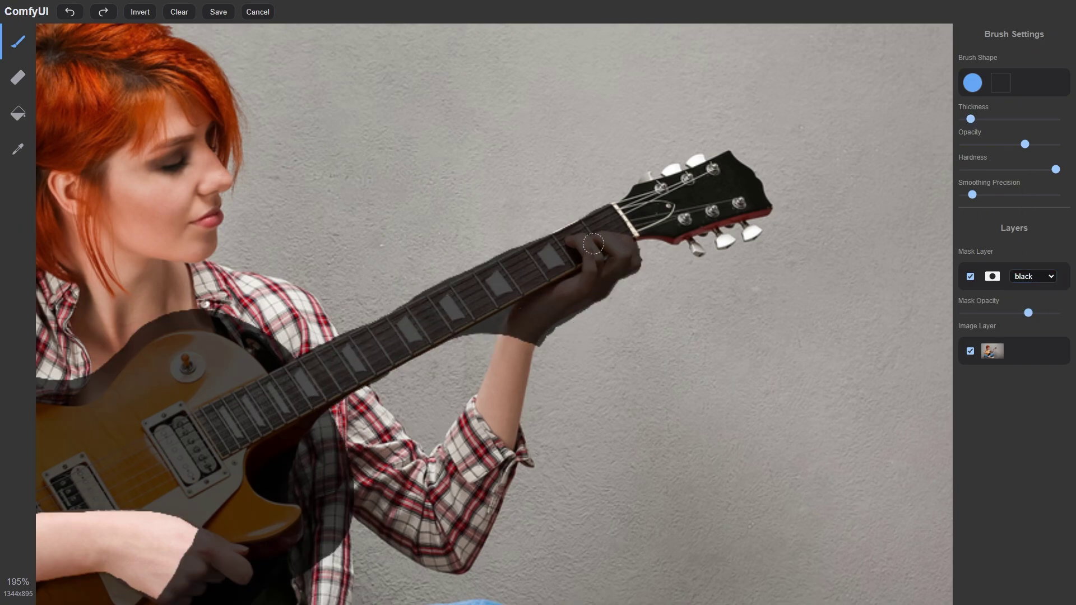
{"action": "scroll", "coordinate": [491, 278], "scroll_direction": "down", "scroll_amount": 4}
{"action": "scroll", "coordinate": [492, 278], "scroll_direction": "down", "scroll_amount": 1}
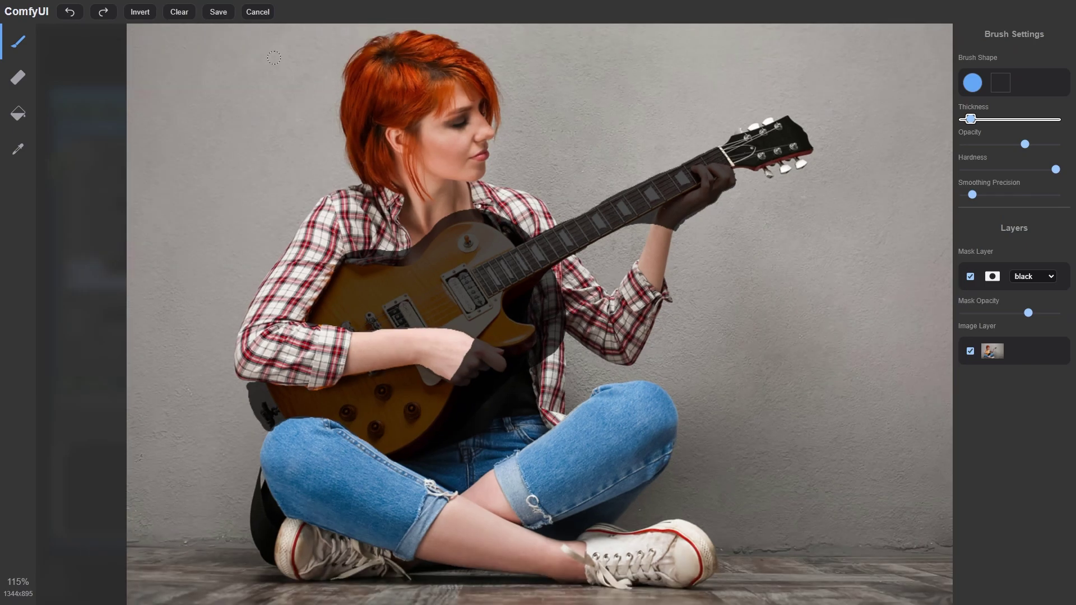
Step: Save the mask and bring GrowMask and Mask Preview into view to check the white silhouette
{"action": "left_click", "coordinate": [213, 12]}
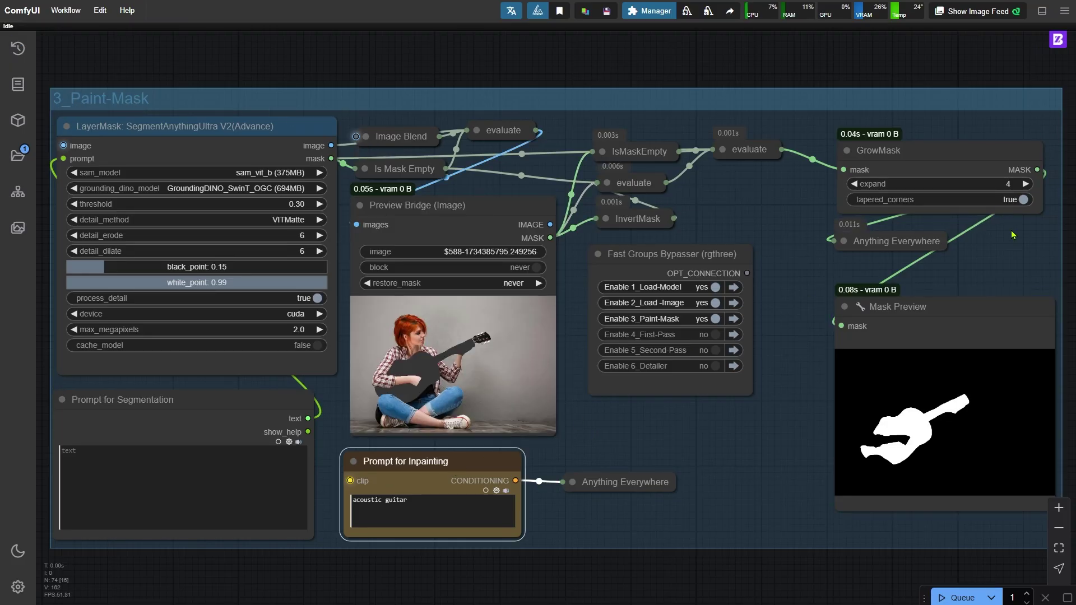
{"action": "left_click_drag", "start_coordinate": [867, 279], "coordinate": [835, 287]}
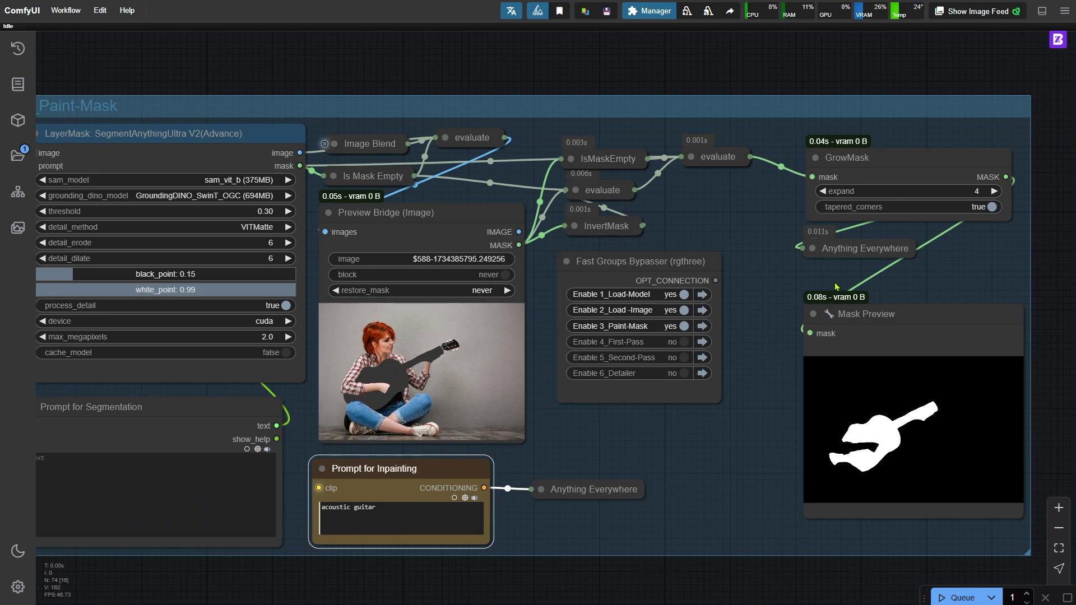
{"action": "left_click_drag", "start_coordinate": [835, 286], "coordinate": [495, 281]}
{"action": "scroll", "coordinate": [495, 280], "scroll_direction": "up", "scroll_amount": 3}
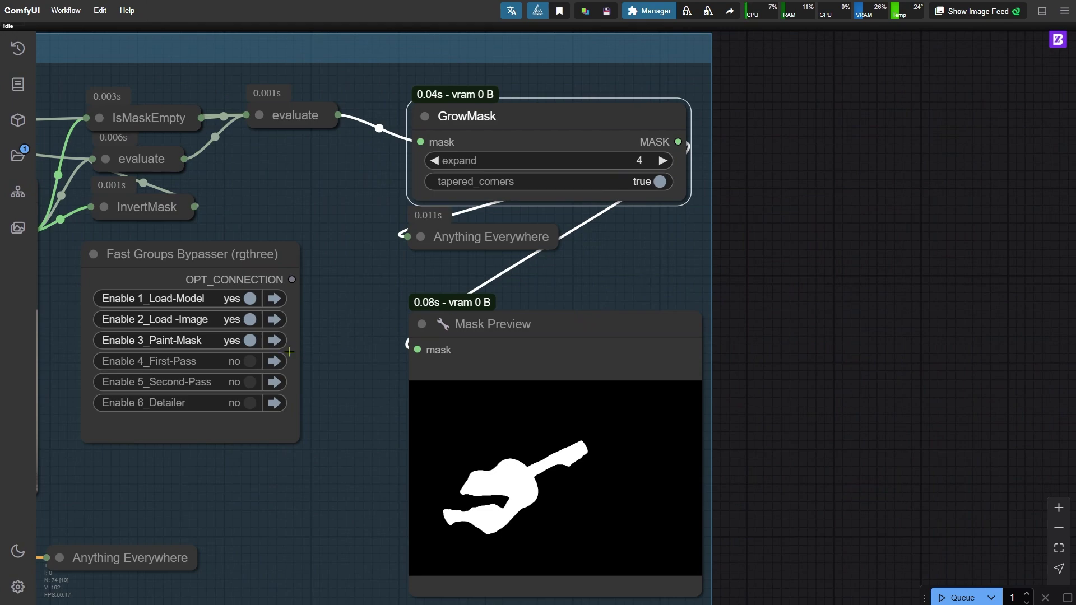
Step: Enable 4_First-Pass, review its CropByMask V2 settings and bring its KSampler into view
{"action": "left_click", "coordinate": [231, 364]}
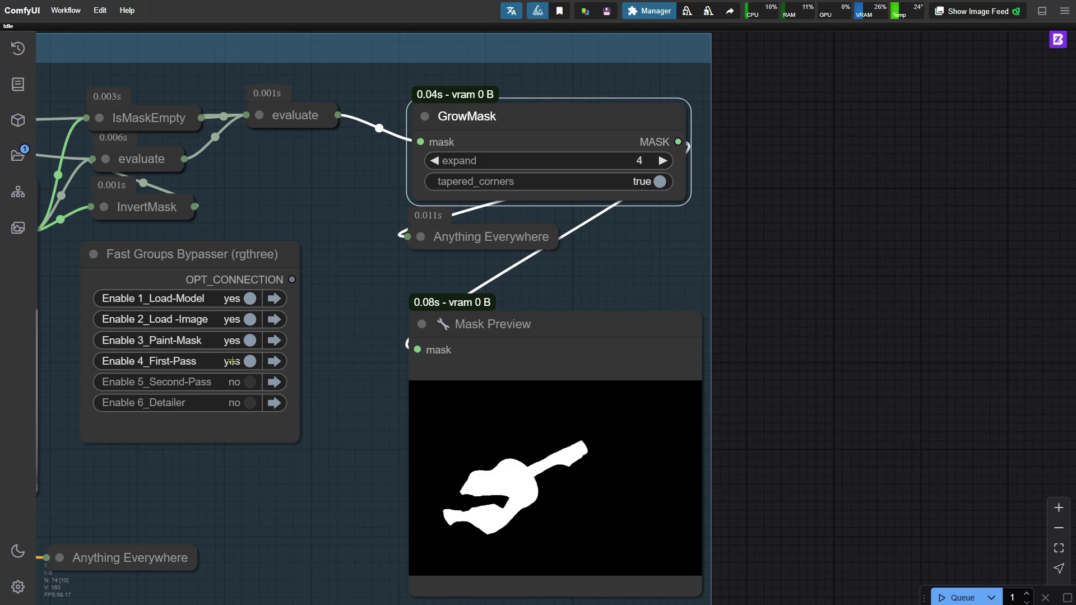
{"action": "left_click", "coordinate": [273, 361]}
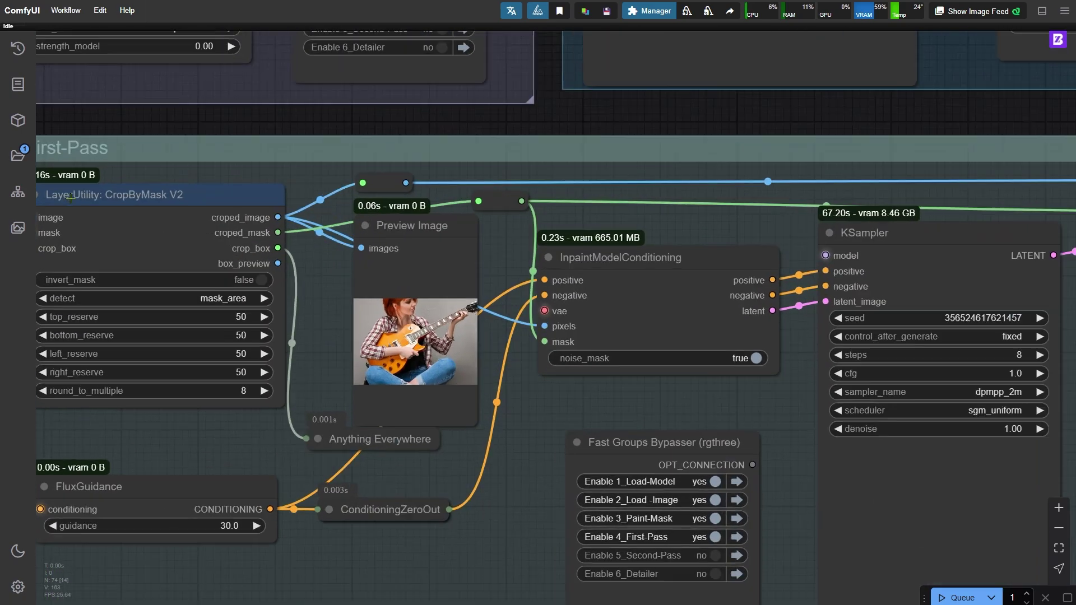
{"action": "left_click", "coordinate": [451, 221]}
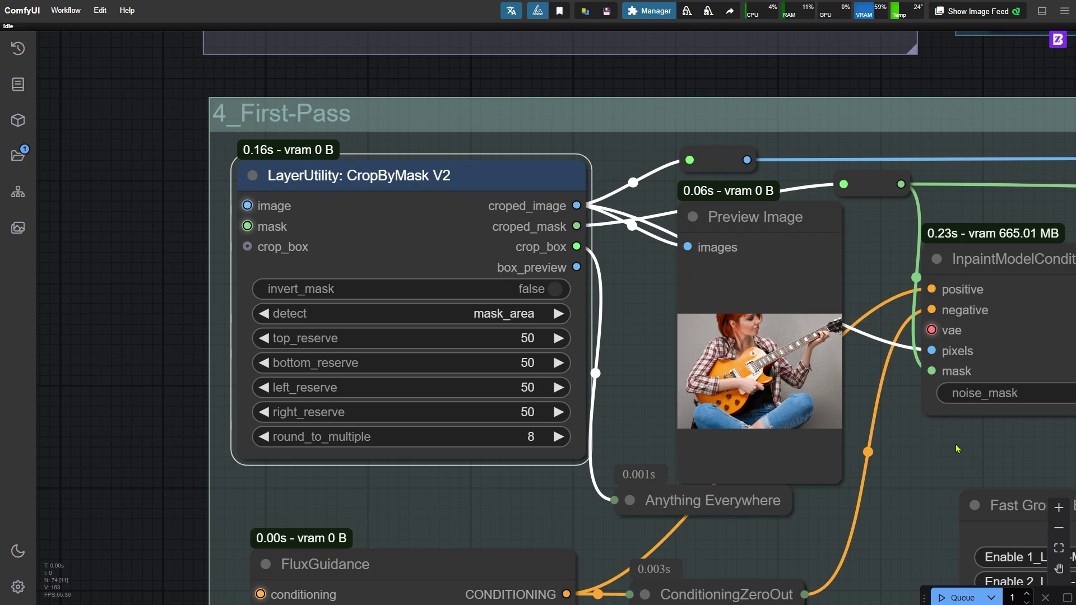
{"action": "left_click_drag", "start_coordinate": [957, 448], "coordinate": [329, 338]}
{"action": "left_click_drag", "start_coordinate": [585, 352], "coordinate": [382, 320]}
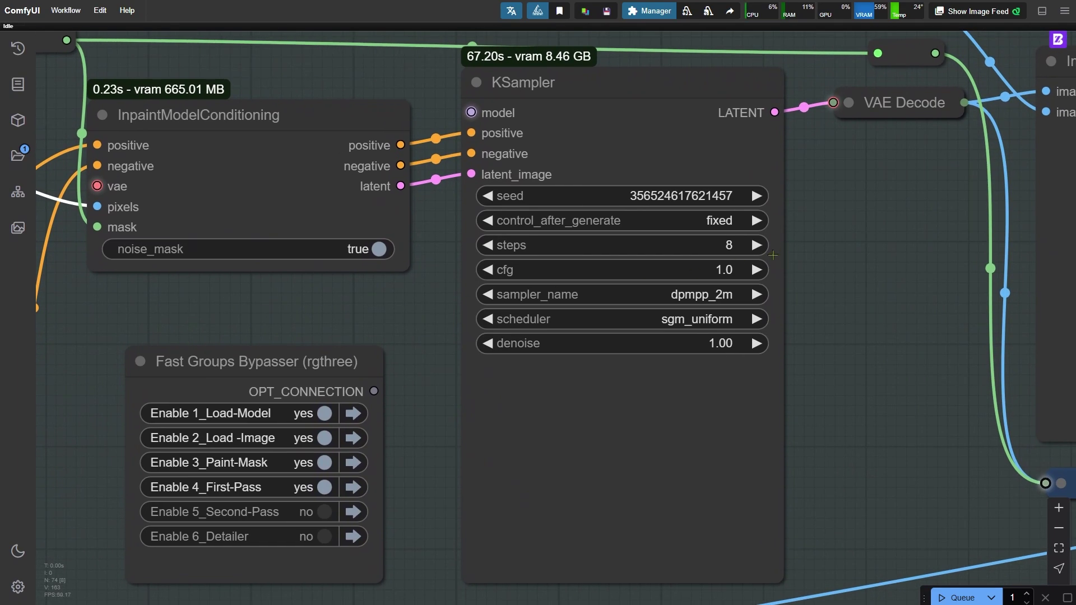
Step: Keep the First-Pass KSampler at 8 steps and queue the first pass
{"action": "left_click", "coordinate": [748, 246]}
{"action": "left_click", "coordinate": [937, 216]}
{"action": "key", "text": "ctrl+Return"}
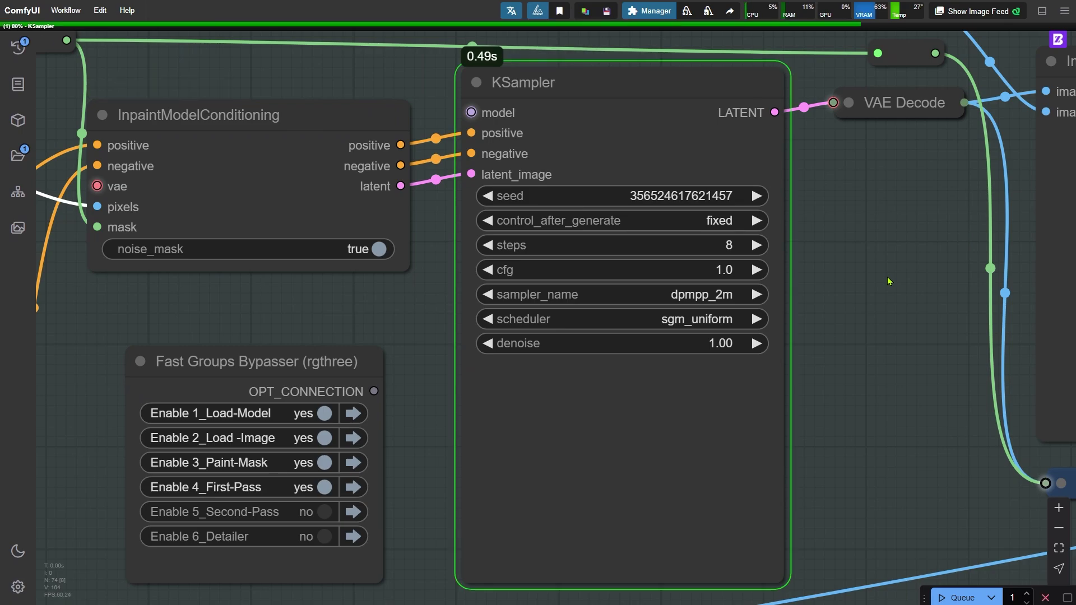
Step: Navigate the results to compare the acoustic guitar and check the RestoreCropBox node
{"action": "scroll", "coordinate": [921, 461], "scroll_direction": "right", "scroll_amount": 1}
{"action": "scroll", "coordinate": [921, 462], "scroll_direction": "right", "scroll_amount": 5}
{"action": "scroll", "coordinate": [869, 325], "scroll_direction": "up", "scroll_amount": 5}
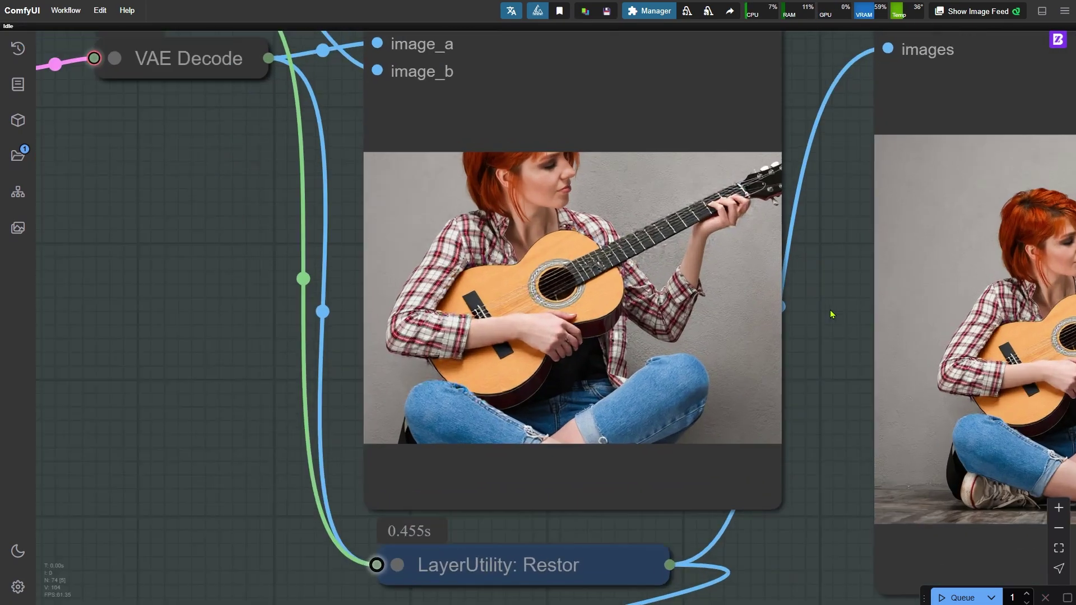
{"action": "scroll", "coordinate": [1001, 344], "scroll_direction": "left", "scroll_amount": 1}
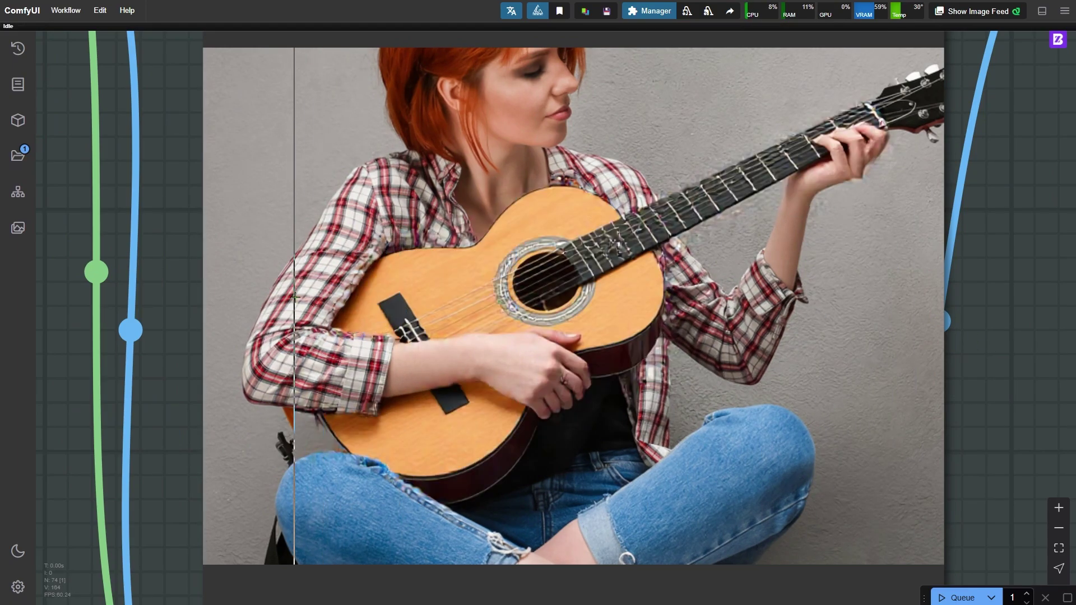
{"action": "scroll", "coordinate": [903, 111], "scroll_direction": "up", "scroll_amount": 3}
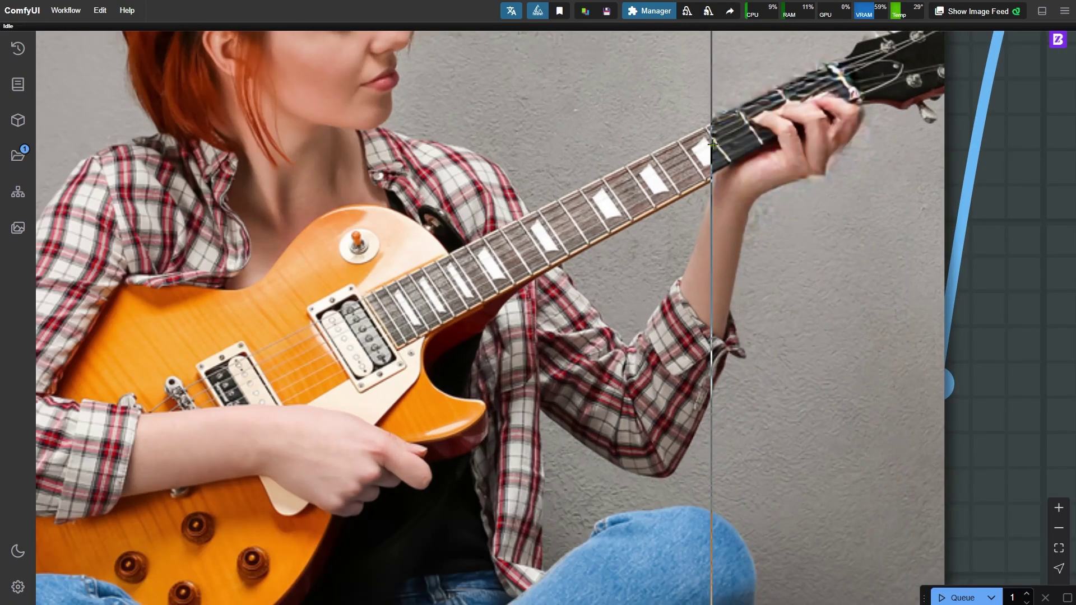
{"action": "scroll", "coordinate": [689, 158], "scroll_direction": "up", "scroll_amount": 1}
{"action": "scroll", "coordinate": [688, 158], "scroll_direction": "down", "scroll_amount": 8}
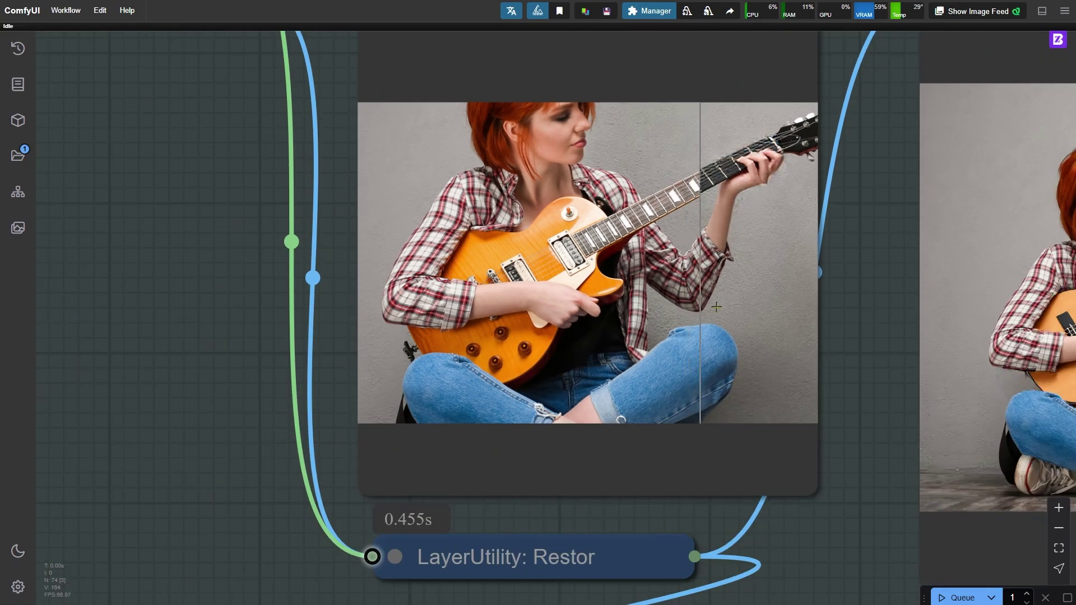
{"action": "left_click_drag", "start_coordinate": [805, 516], "coordinate": [809, 253]}
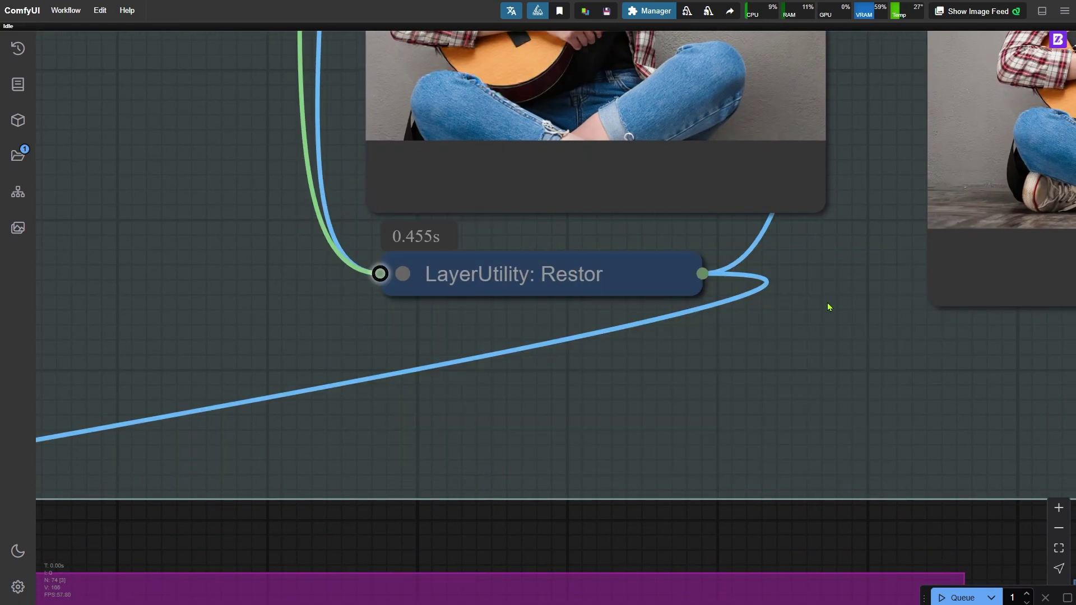
{"action": "scroll", "coordinate": [829, 307], "scroll_direction": "down", "scroll_amount": 4}
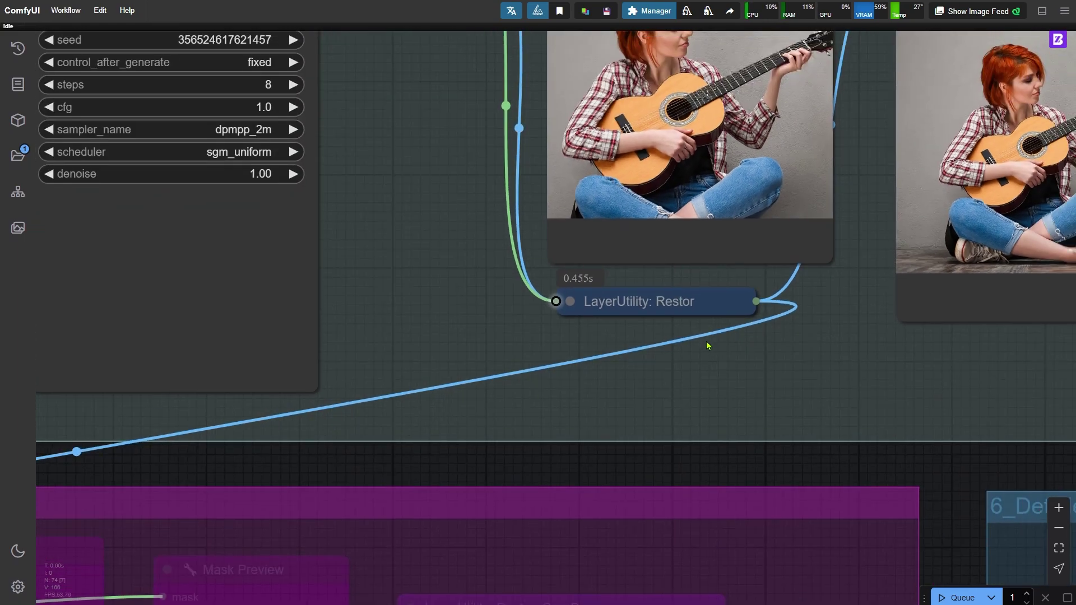
{"action": "scroll", "coordinate": [884, 236], "scroll_direction": "up", "scroll_amount": 6}
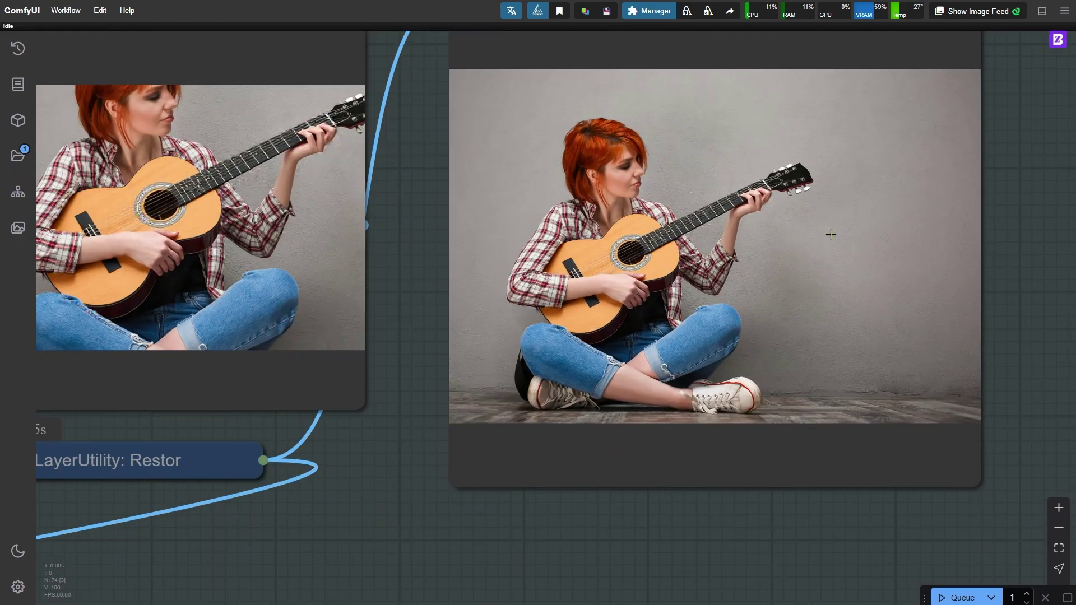
{"action": "scroll", "coordinate": [829, 233], "scroll_direction": "down", "scroll_amount": 5}
{"action": "left_click_drag", "start_coordinate": [633, 386], "coordinate": [1065, 331]}
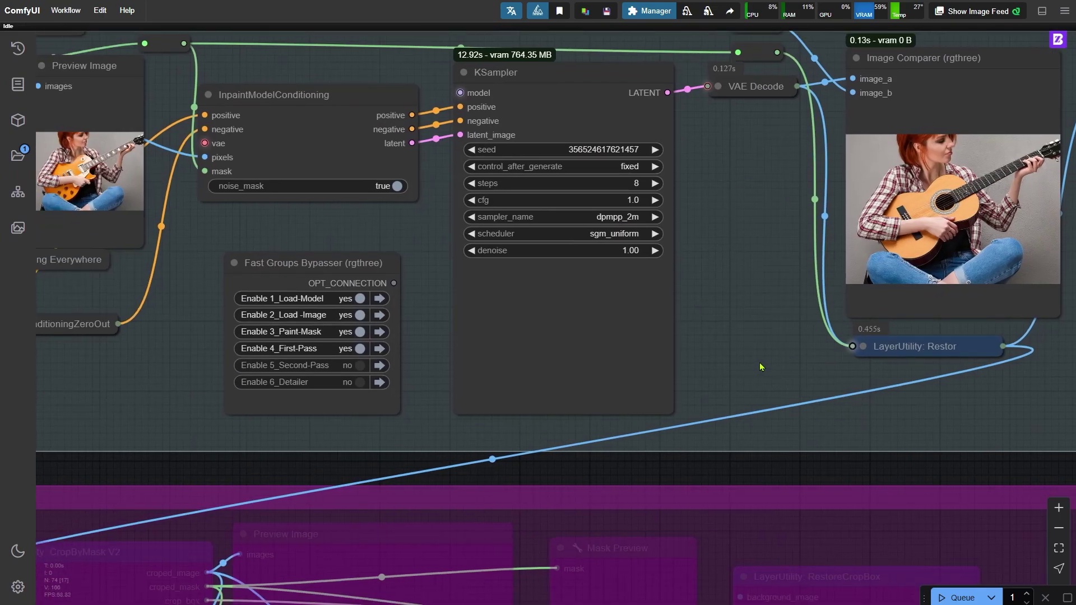
{"action": "scroll", "coordinate": [378, 354], "scroll_direction": "up", "scroll_amount": 3}
Step: Show the 5_Second-Pass nodes, queue the run and inspect the second-pass CropByMask V2 and preview
{"action": "left_click", "coordinate": [376, 354]}
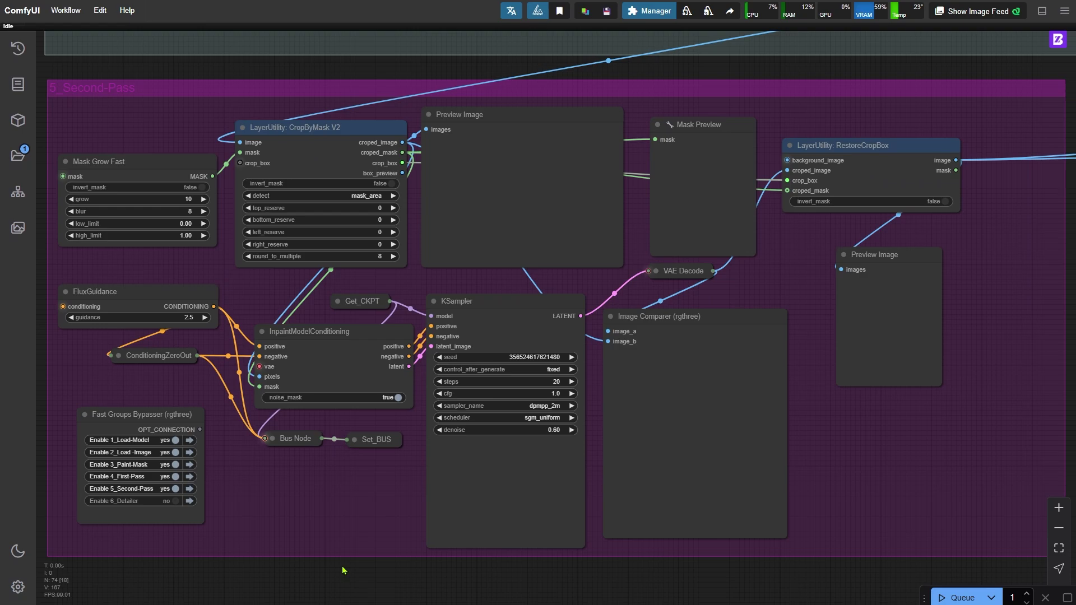
{"action": "key", "text": "ctrl+Return"}
{"action": "scroll", "coordinate": [301, 148], "scroll_direction": "up", "scroll_amount": 5}
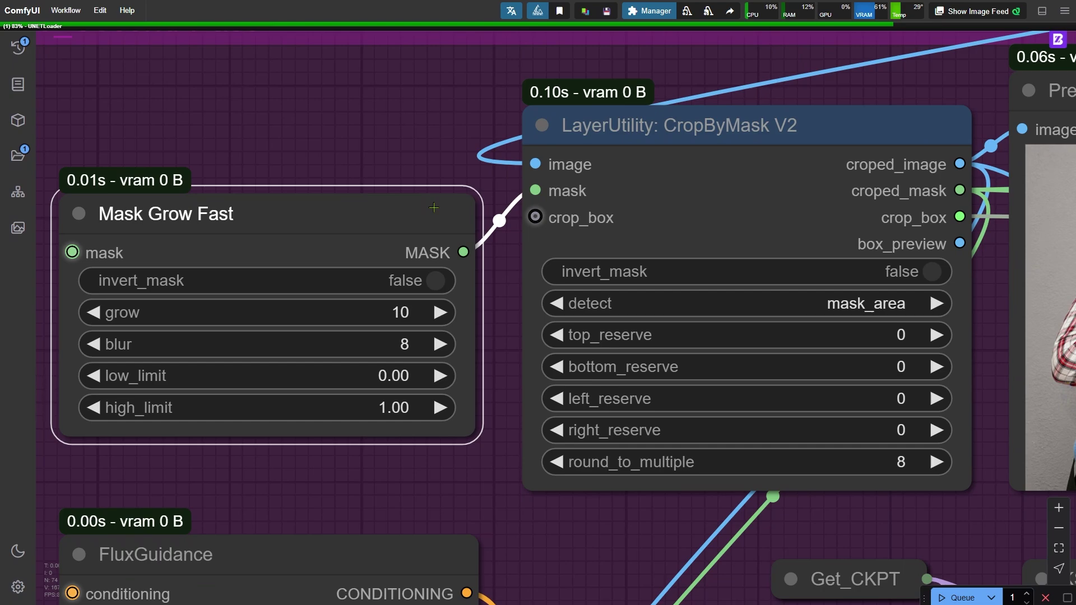
{"action": "left_click", "coordinate": [752, 175]}
{"action": "left_click_drag", "start_coordinate": [963, 271], "coordinate": [696, 263]}
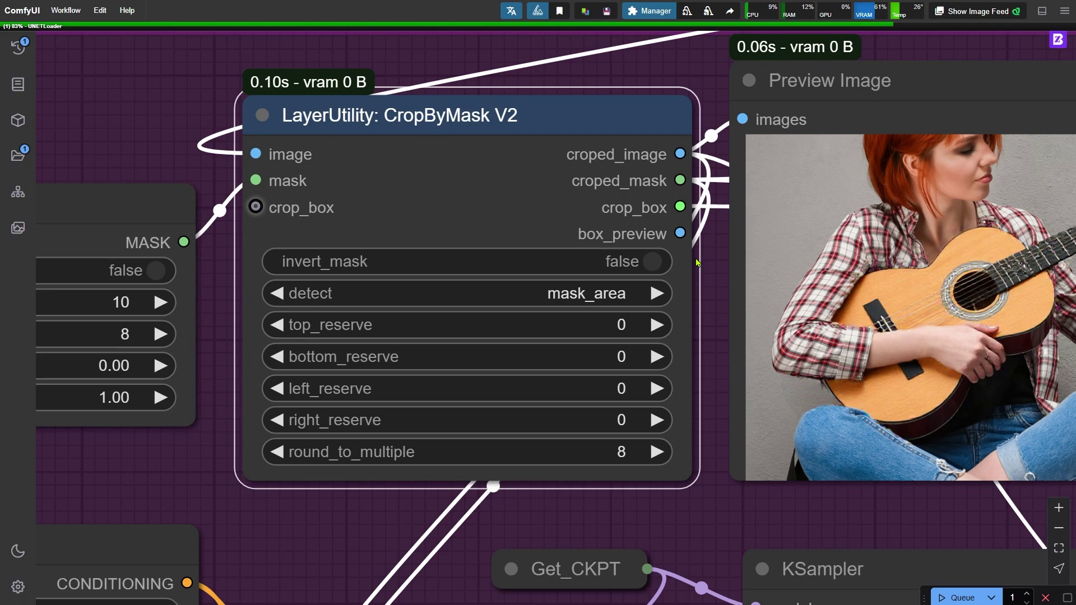
{"action": "scroll", "coordinate": [697, 263], "scroll_direction": "down", "scroll_amount": 2}
{"action": "left_click_drag", "start_coordinate": [638, 344], "coordinate": [493, 56]}
{"action": "scroll", "coordinate": [738, 168], "scroll_direction": "up", "scroll_amount": 1}
{"action": "left_click", "coordinate": [421, 119]}
{"action": "left_click_drag", "start_coordinate": [537, 351], "coordinate": [639, 594]}
{"action": "scroll", "coordinate": [505, 392], "scroll_direction": "down", "scroll_amount": 5}
{"action": "left_click_drag", "start_coordinate": [505, 392], "coordinate": [587, 263]}
{"action": "scroll", "coordinate": [468, 308], "scroll_direction": "up", "scroll_amount": 5}
{"action": "scroll", "coordinate": [588, 262], "scroll_direction": "up", "scroll_amount": 1}
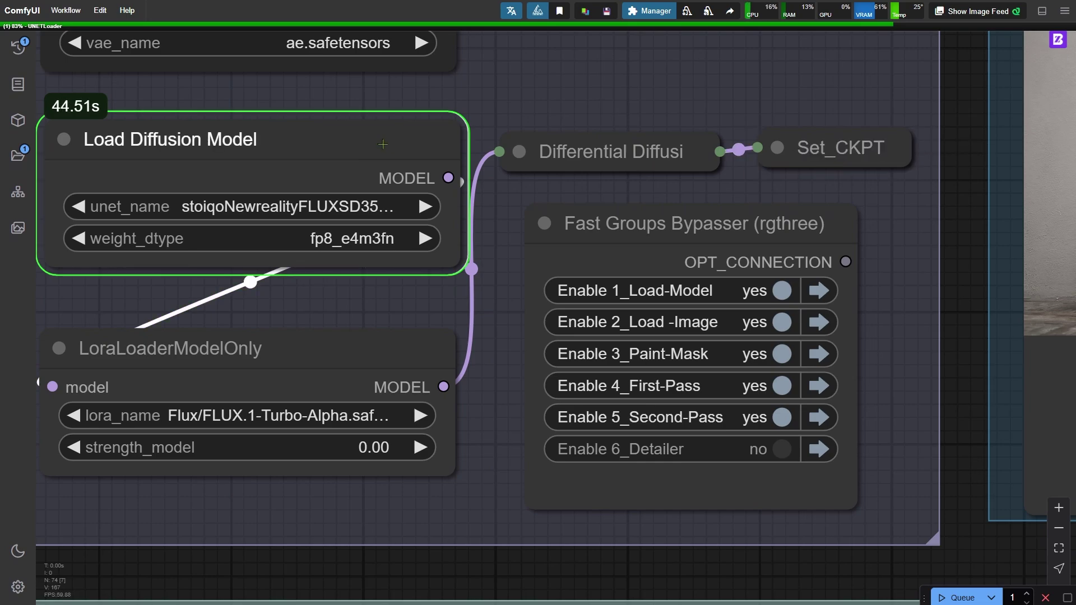
{"action": "left_click", "coordinate": [819, 385]}
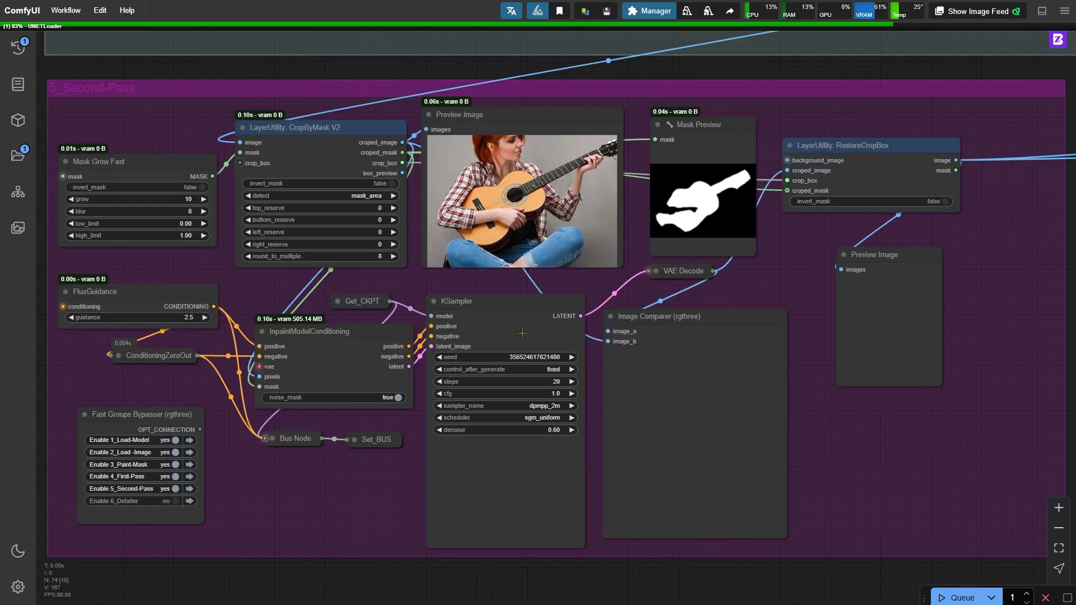
{"action": "scroll", "coordinate": [510, 402], "scroll_direction": "up", "scroll_amount": 5}
{"action": "scroll", "coordinate": [509, 402], "scroll_direction": "up", "scroll_amount": 2}
{"action": "scroll", "coordinate": [665, 439], "scroll_direction": "up", "scroll_amount": 1}
{"action": "left_click_drag", "start_coordinate": [665, 440], "coordinate": [710, 316]}
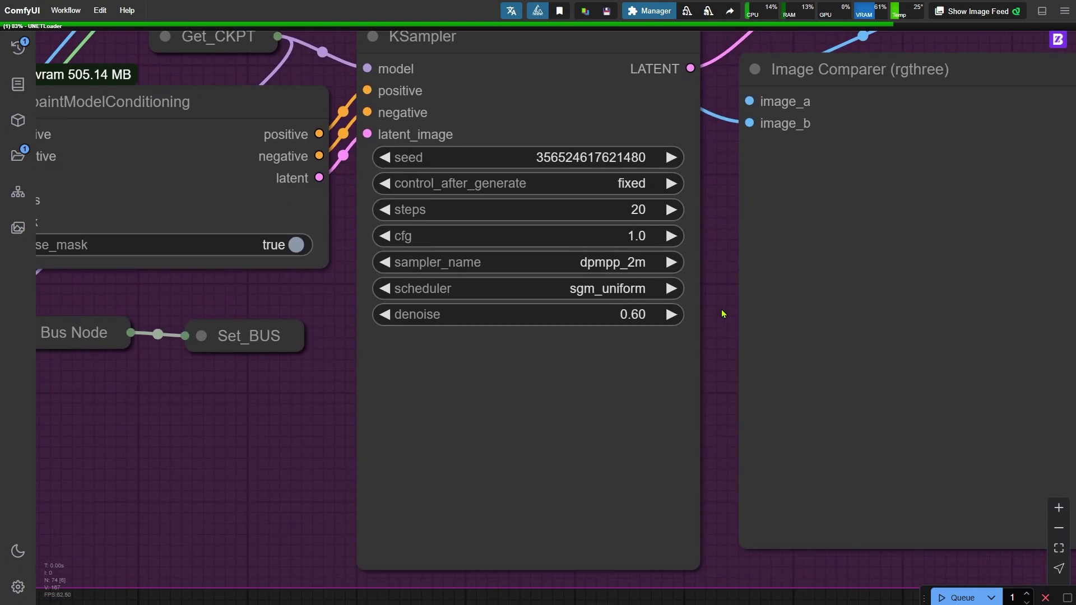
{"action": "scroll", "coordinate": [708, 317], "scroll_direction": "up", "scroll_amount": 2}
{"action": "left_click", "coordinate": [608, 311]}
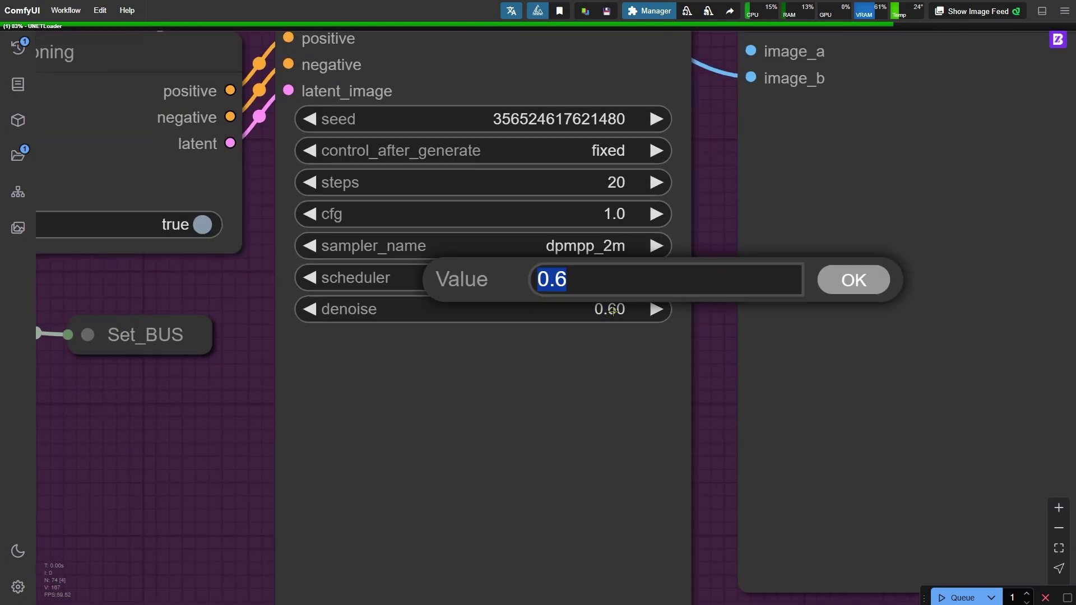
{"action": "left_click", "coordinate": [850, 283]}
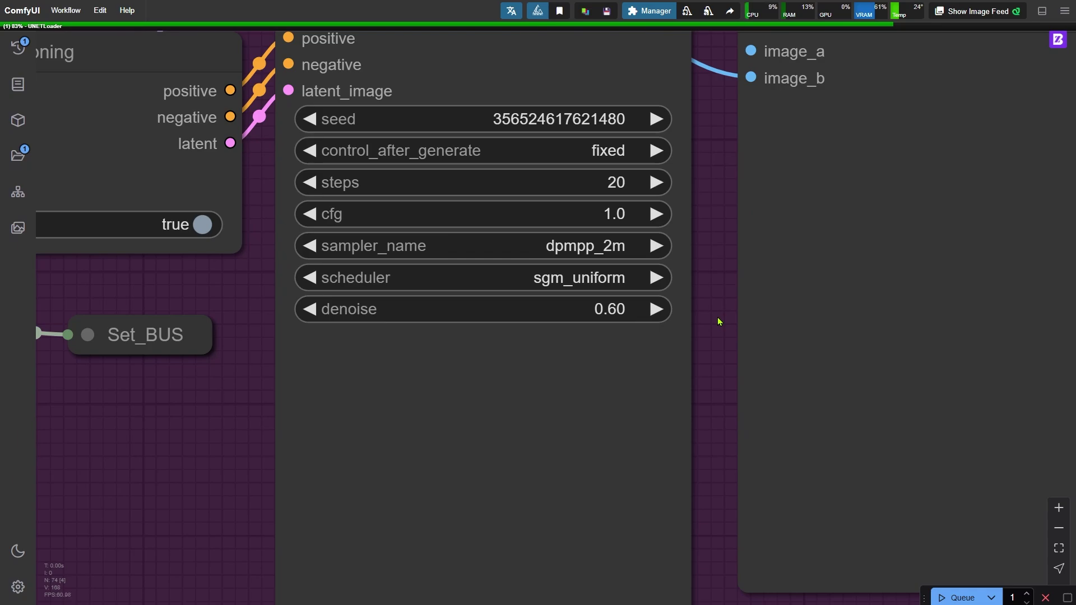
{"action": "scroll", "coordinate": [718, 319], "scroll_direction": "down", "scroll_amount": 4}
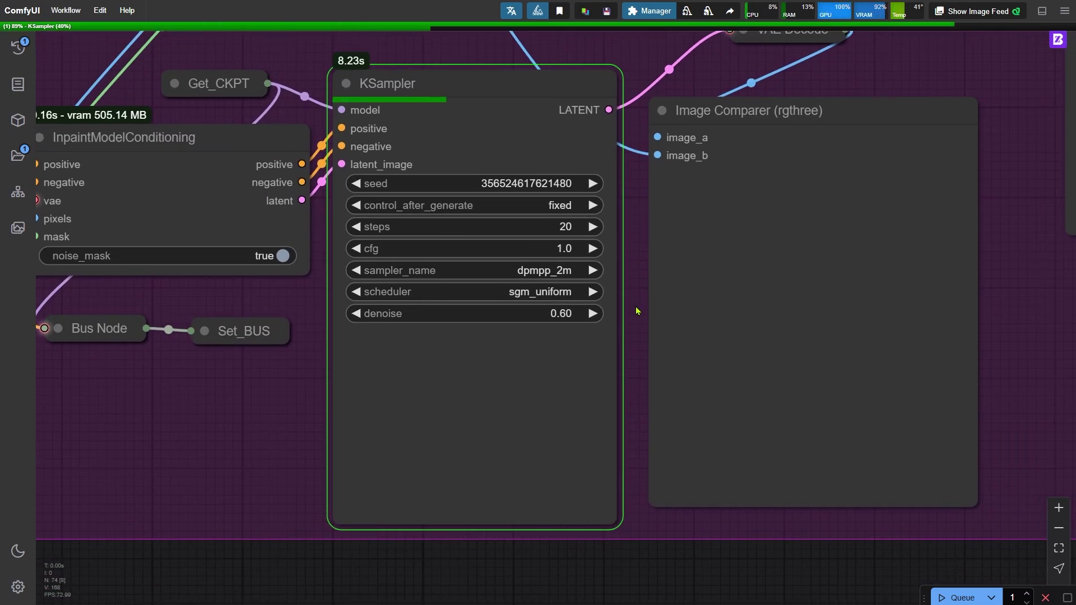
{"action": "scroll", "coordinate": [924, 345], "scroll_direction": "up", "scroll_amount": 10}
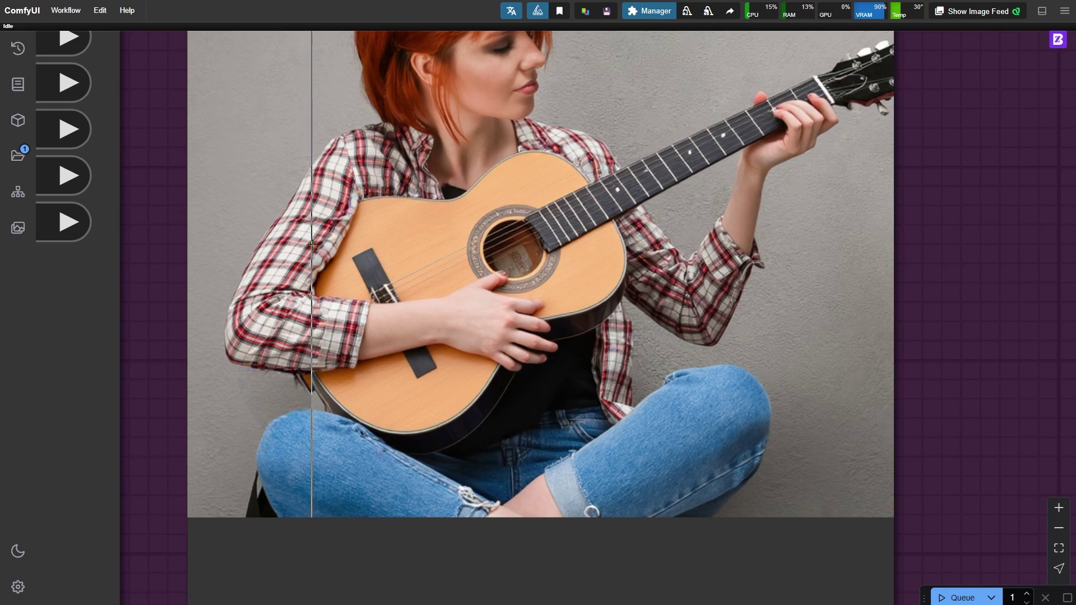
{"action": "scroll", "coordinate": [312, 245], "scroll_direction": "down", "scroll_amount": 5}
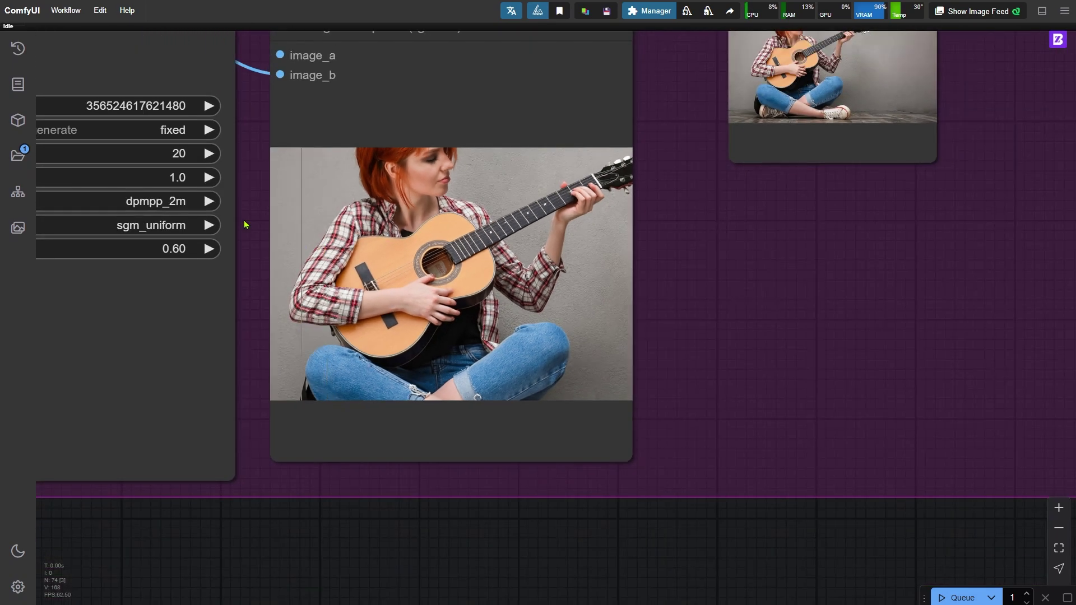
{"action": "key", "text": "ctrl+Return"}
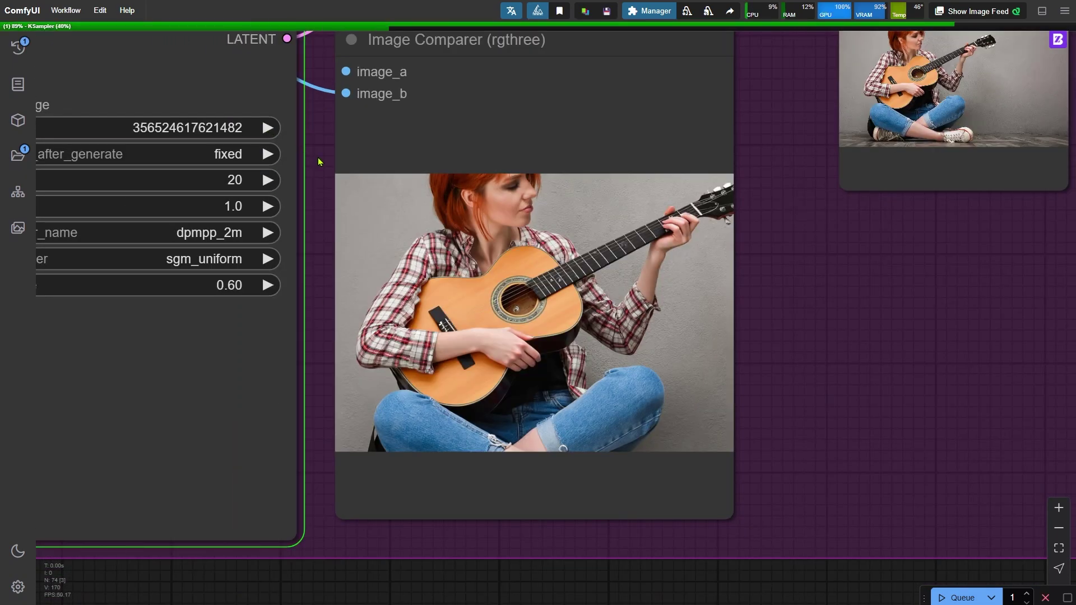
{"action": "scroll", "coordinate": [557, 290], "scroll_direction": "up", "scroll_amount": 4}
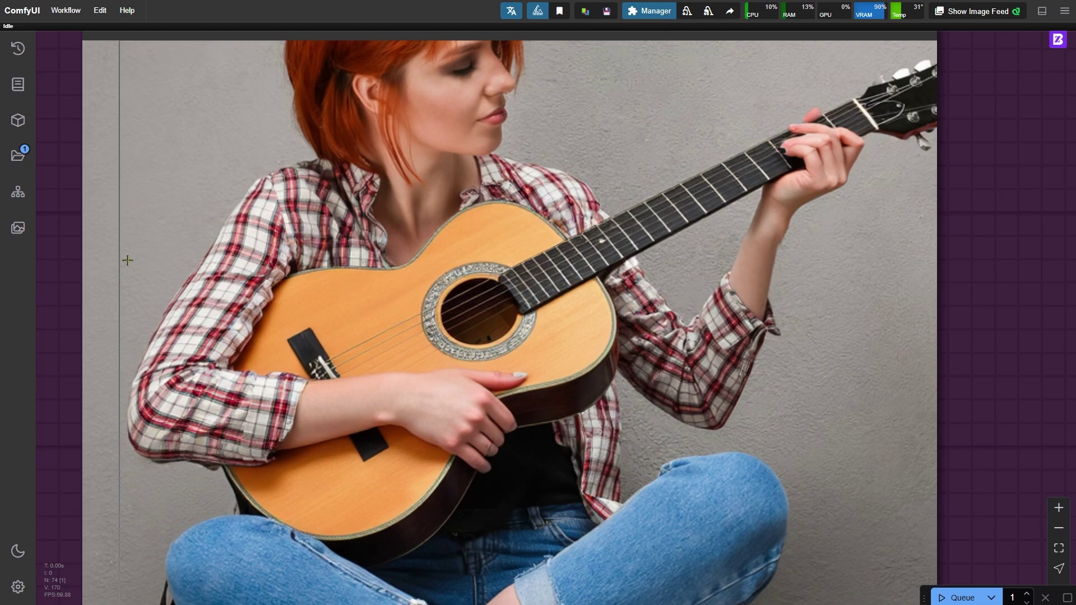
{"action": "scroll", "coordinate": [128, 260], "scroll_direction": "down", "scroll_amount": 5}
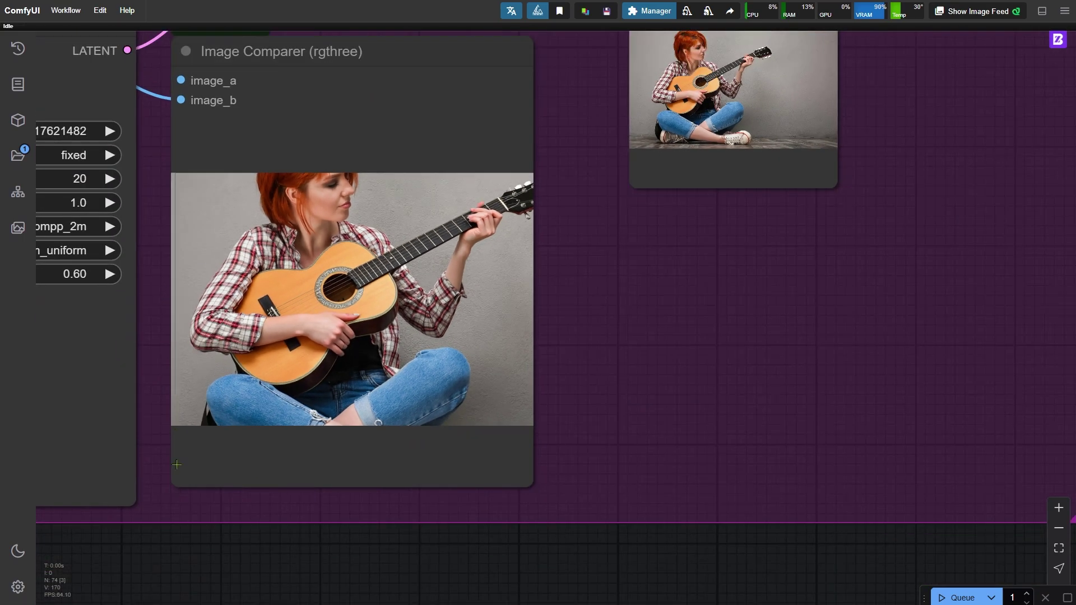
{"action": "left_click_drag", "start_coordinate": [135, 549], "coordinate": [701, 573]}
Step: Turn on the 6_Detailer group and bring its prompt node into view
{"action": "left_click_drag", "start_coordinate": [246, 461], "coordinate": [660, 473]}
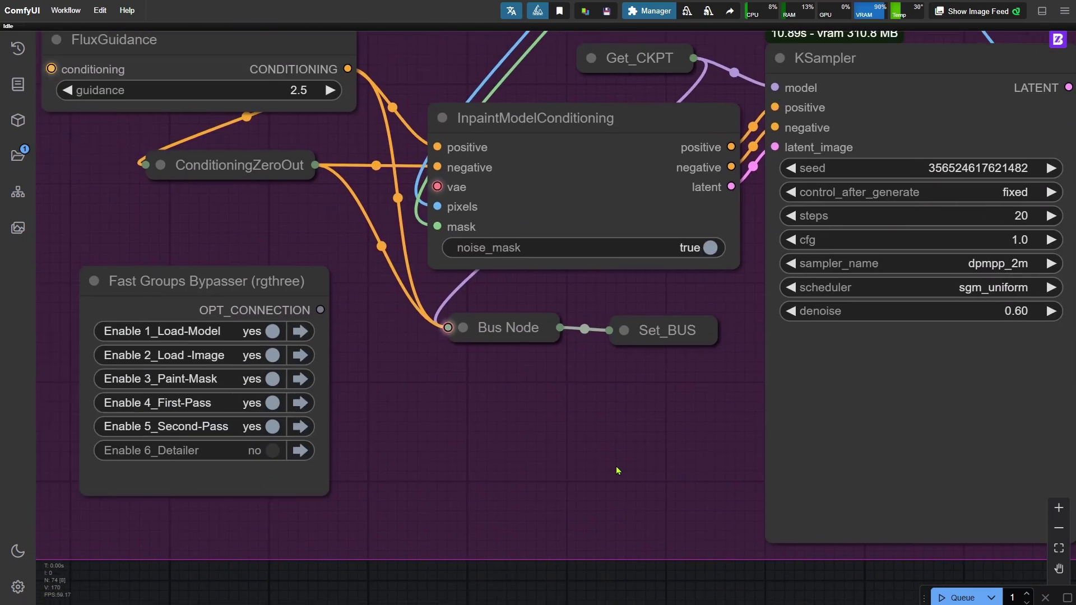
{"action": "left_click", "coordinate": [294, 451]}
{"action": "left_click", "coordinate": [322, 450]}
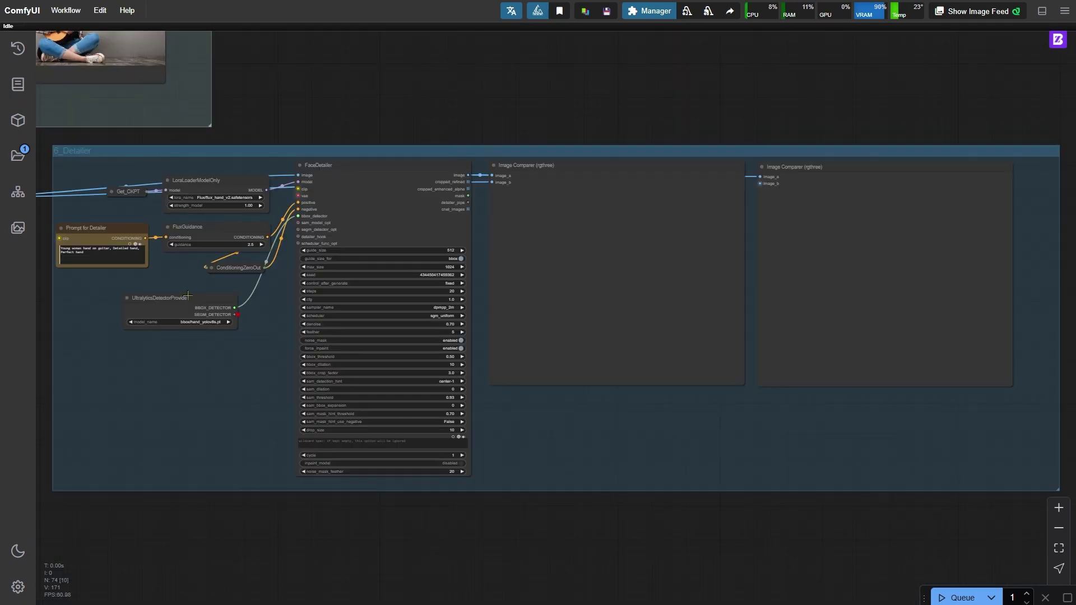
{"action": "scroll", "coordinate": [168, 247], "scroll_direction": "up", "scroll_amount": 6}
{"action": "scroll", "coordinate": [167, 243], "scroll_direction": "up", "scroll_amount": 2}
{"action": "left_click_drag", "start_coordinate": [167, 243], "coordinate": [384, 265]}
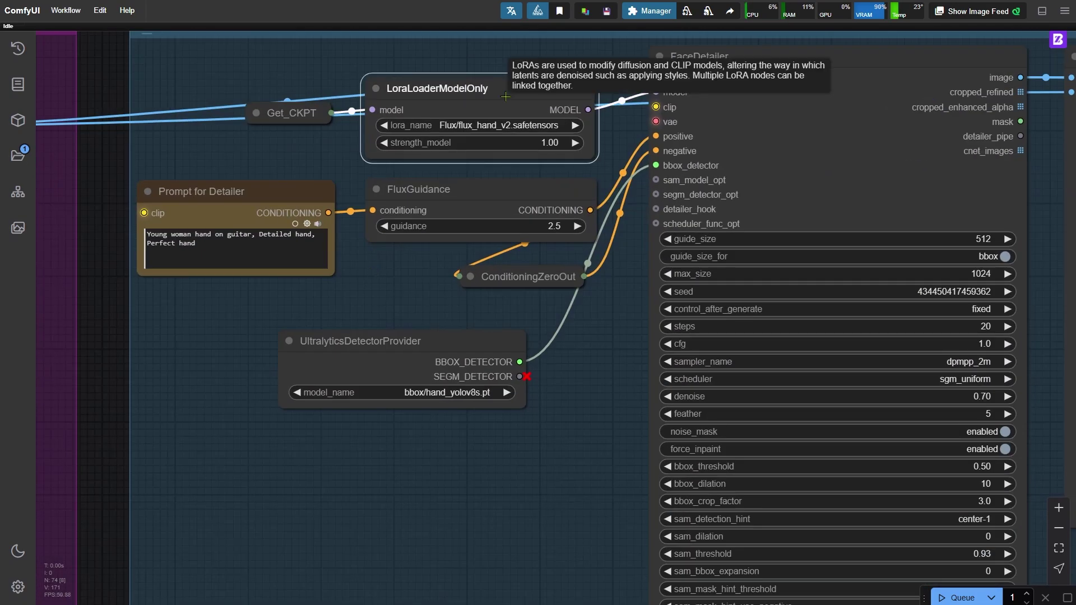
{"action": "scroll", "coordinate": [154, 198], "scroll_direction": "up", "scroll_amount": 4}
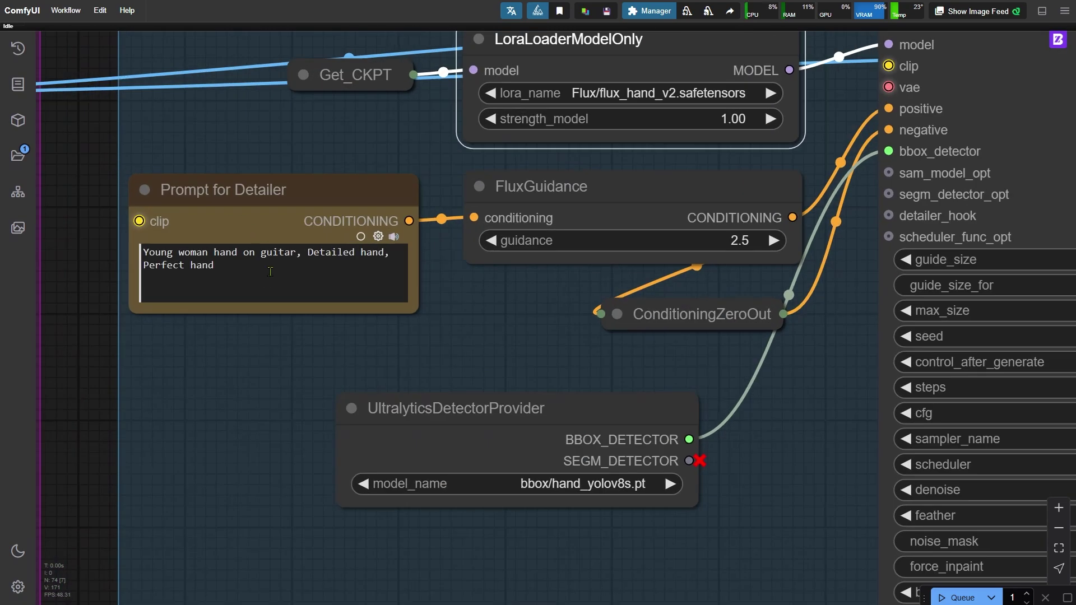
Step: Review the 'Detailed hand, Perfect hand' prompt and keep bbox/hand_yolov8s.pt as detector
{"action": "left_click", "coordinate": [268, 286]}
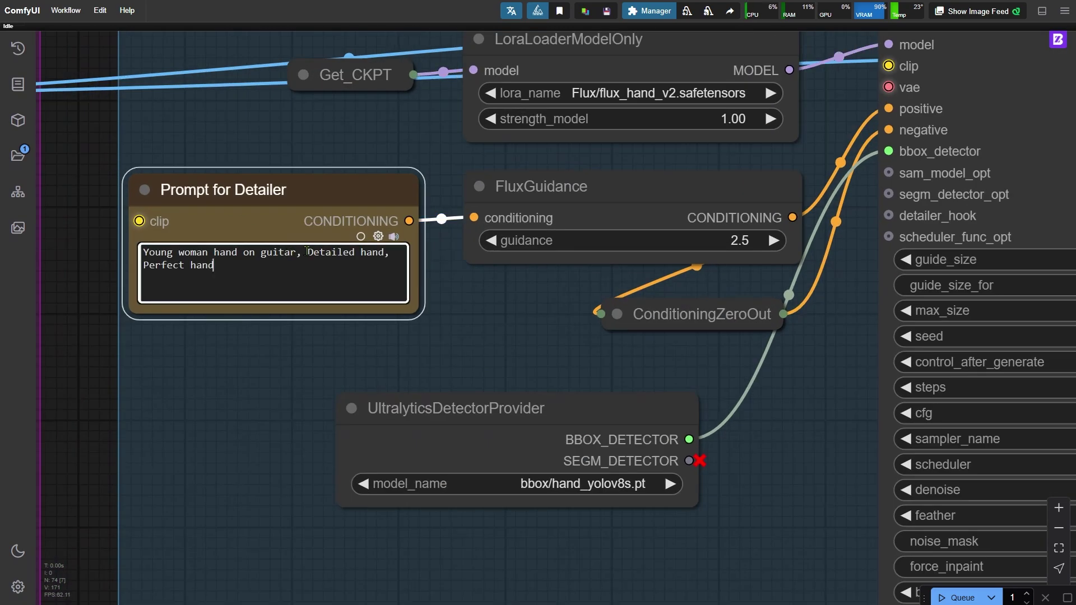
{"action": "left_click_drag", "start_coordinate": [308, 252], "coordinate": [383, 256]}
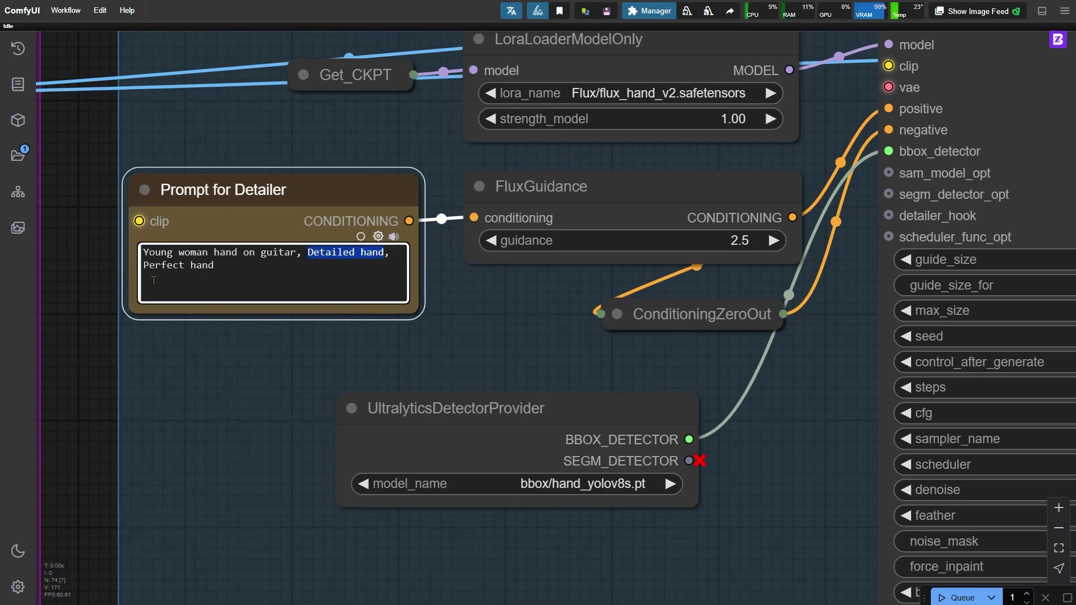
{"action": "left_click_drag", "start_coordinate": [149, 266], "coordinate": [215, 266]}
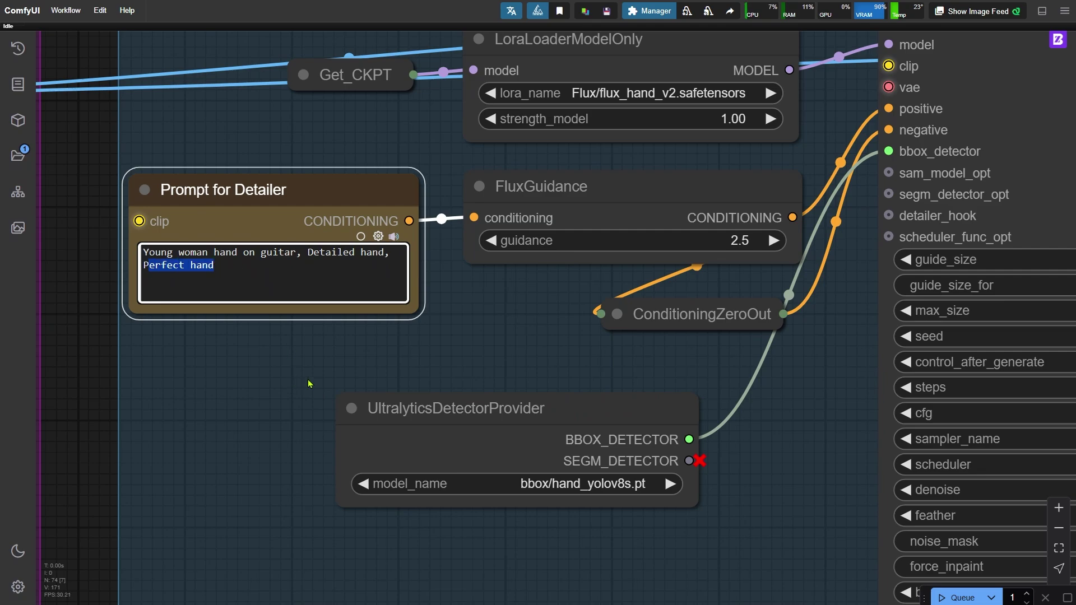
{"action": "scroll", "coordinate": [331, 382], "scroll_direction": "down", "scroll_amount": 5}
{"action": "scroll", "coordinate": [521, 312], "scroll_direction": "up", "scroll_amount": 2}
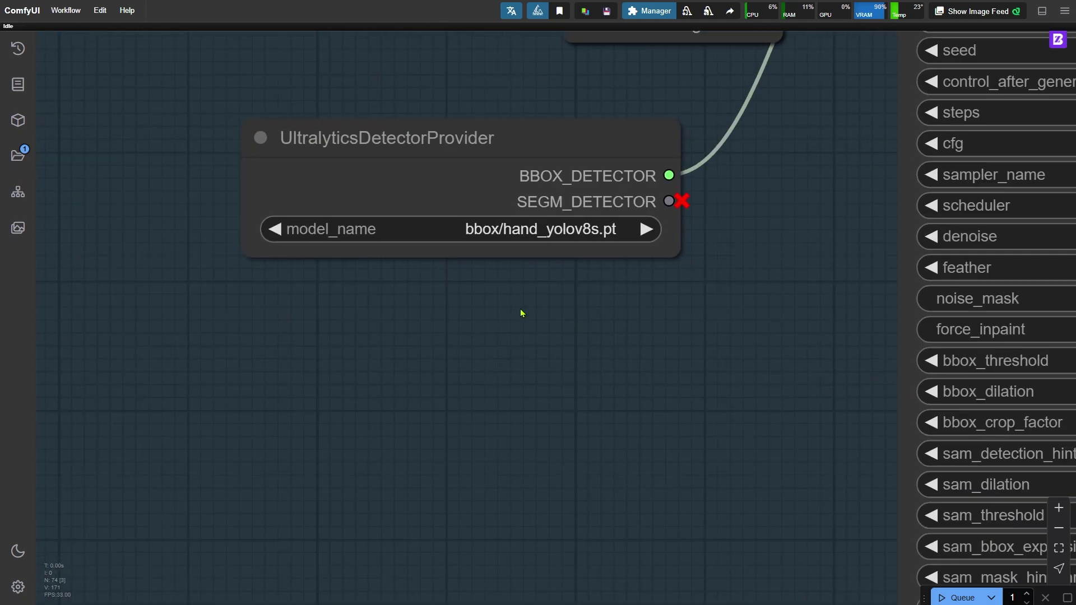
{"action": "left_click", "coordinate": [543, 233]}
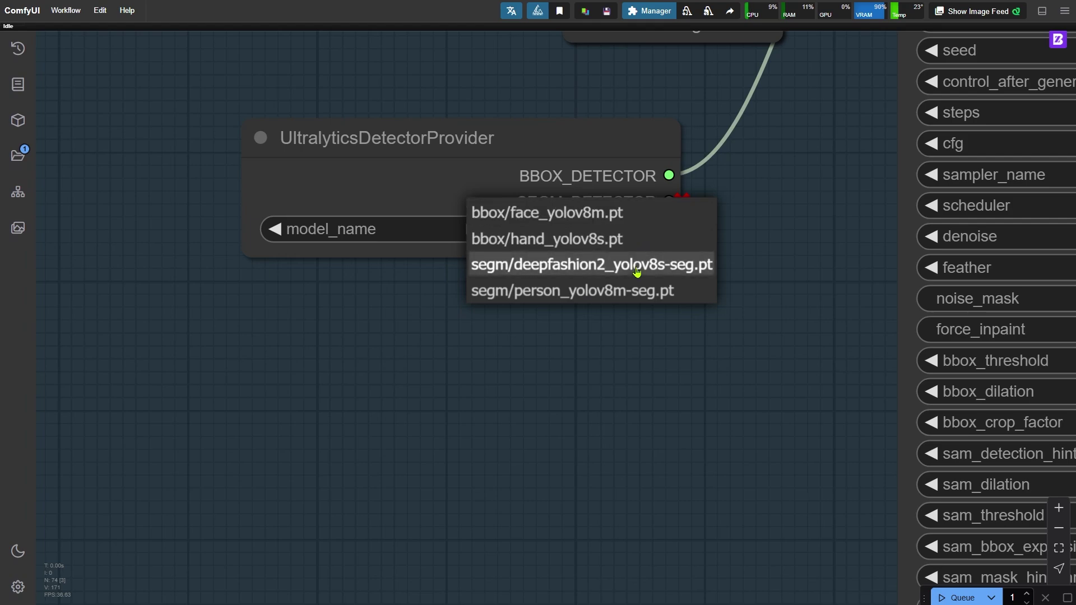
{"action": "left_click", "coordinate": [624, 361]}
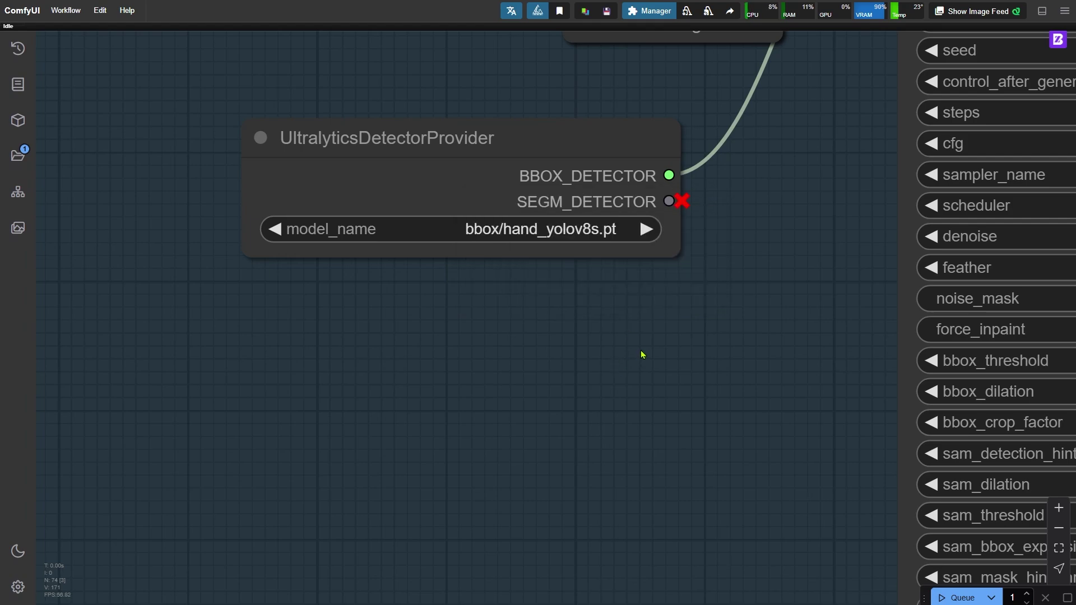
Step: Set the FaceDetailer denoise to 0.5 and queue the workflow with the detailer enabled
{"action": "scroll", "coordinate": [681, 362], "scroll_direction": "down", "scroll_amount": 2}
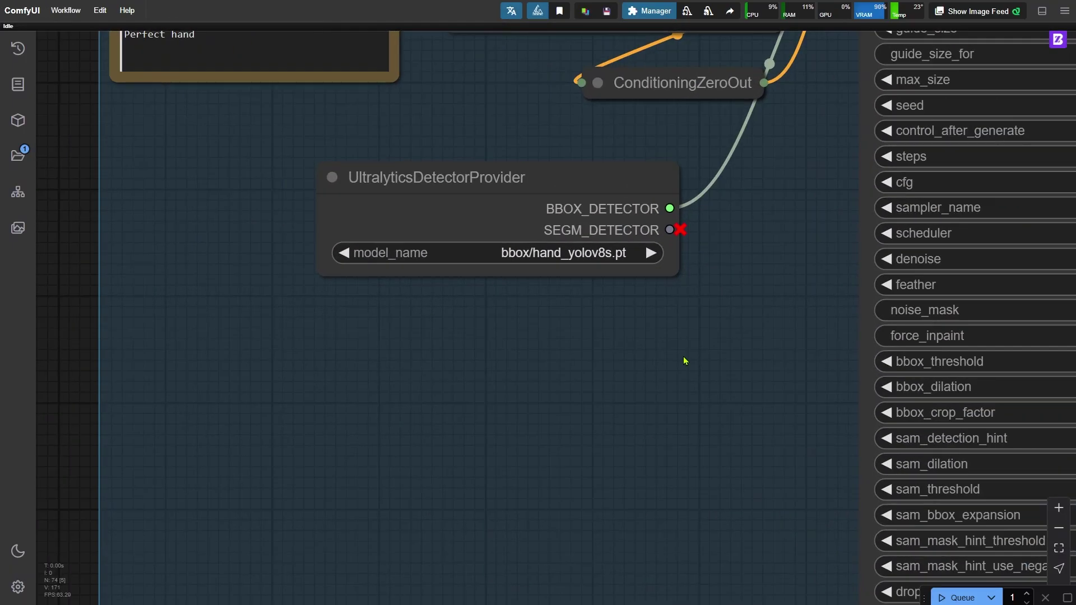
{"action": "left_click_drag", "start_coordinate": [685, 361], "coordinate": [373, 293]}
{"action": "scroll", "coordinate": [373, 293], "scroll_direction": "down", "scroll_amount": 2}
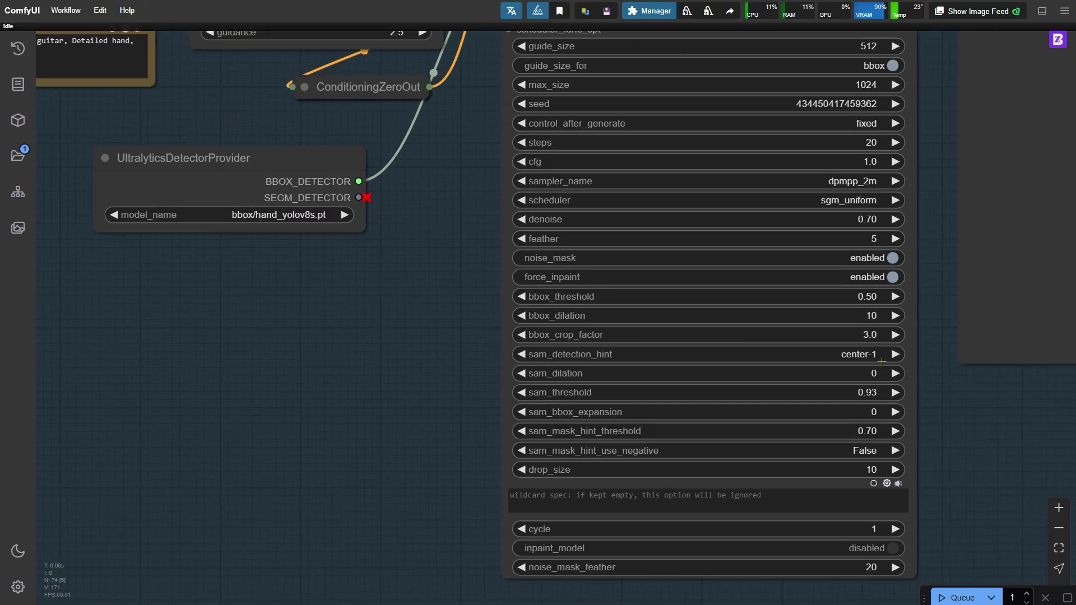
{"action": "left_click_drag", "start_coordinate": [1016, 454], "coordinate": [761, 435]}
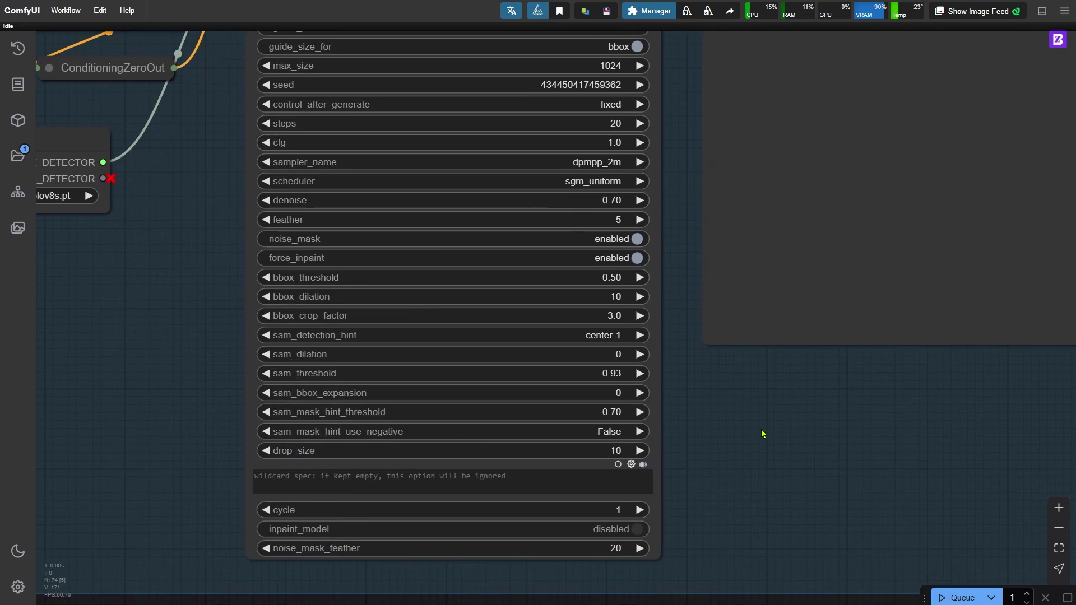
{"action": "left_click", "coordinate": [617, 205]}
{"action": "type", "text": "0.5"}
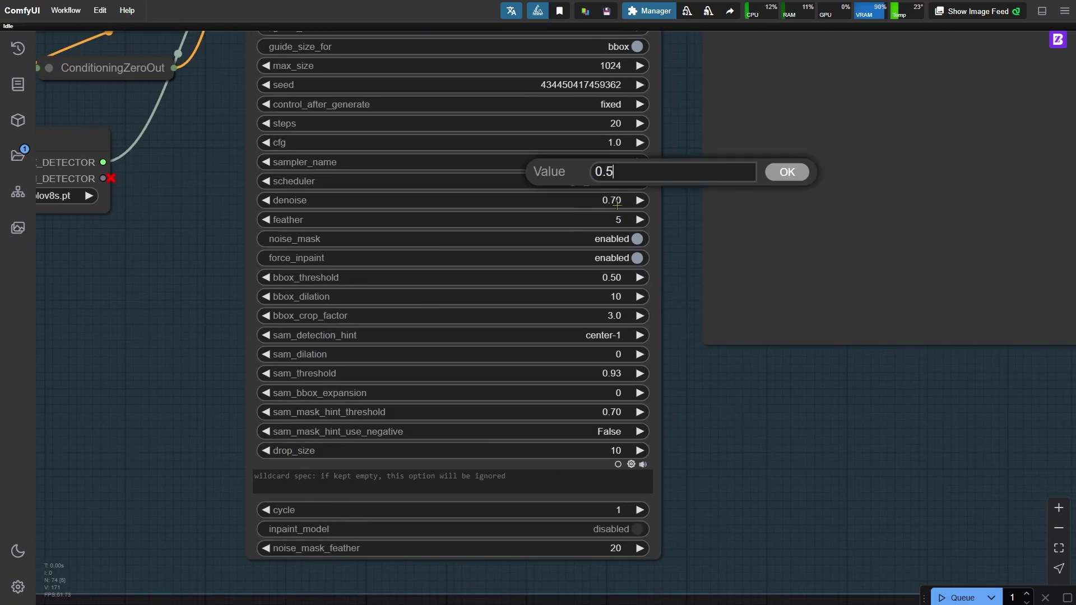
{"action": "key", "text": "Return"}
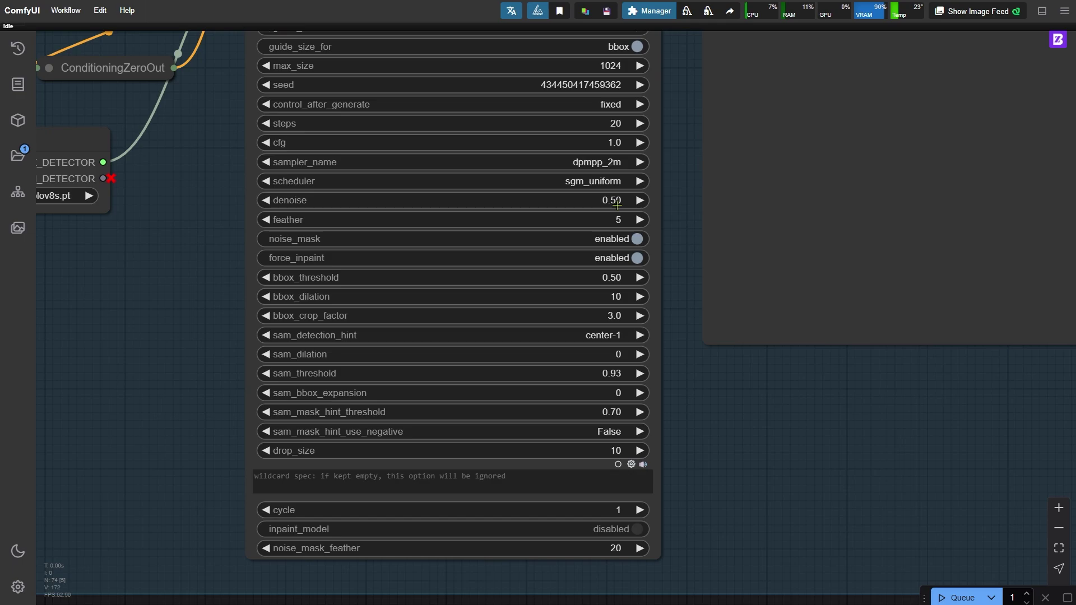
{"action": "key", "text": "ctrl+Return"}
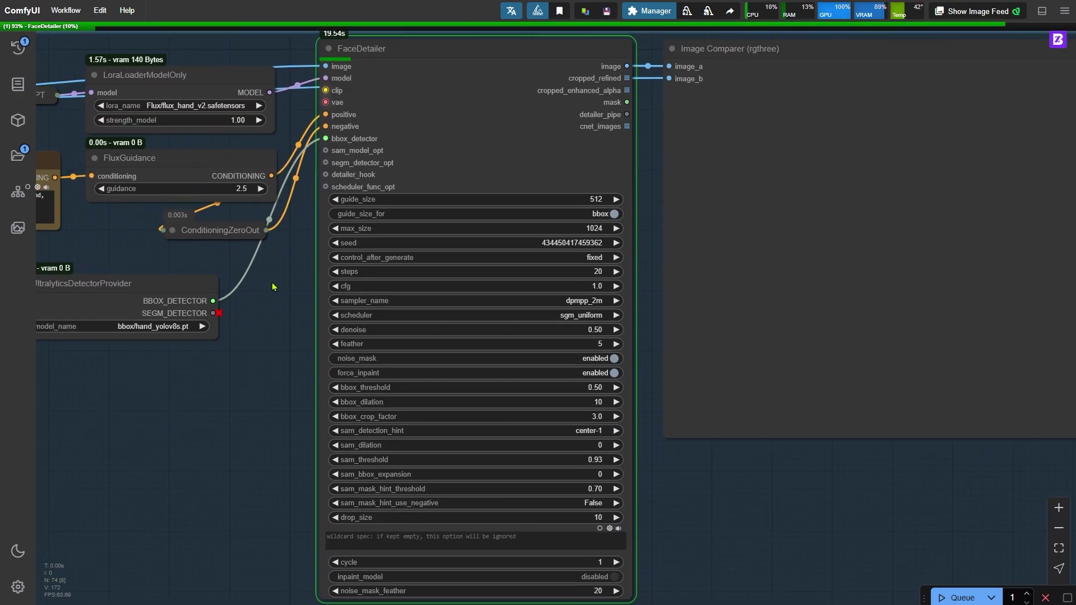
Step: Pan and zoom to the Image Comparer output to examine the guitarist's refined hands
{"action": "left_click_drag", "start_coordinate": [789, 493], "coordinate": [564, 533]}
{"action": "scroll", "coordinate": [636, 455], "scroll_direction": "up", "scroll_amount": 8}
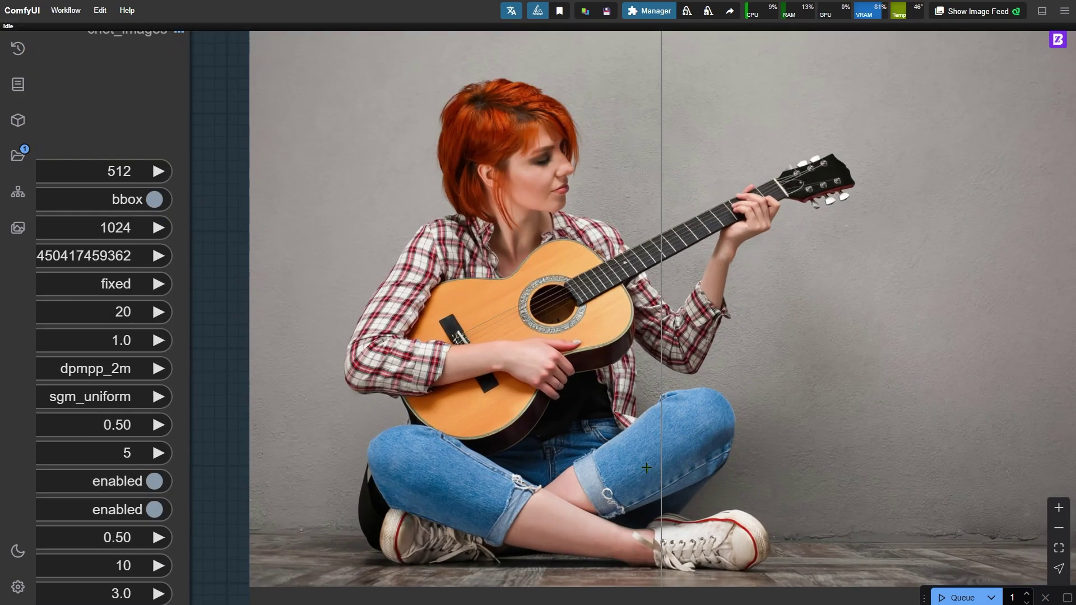
{"action": "scroll", "coordinate": [407, 238], "scroll_direction": "up", "scroll_amount": 4}
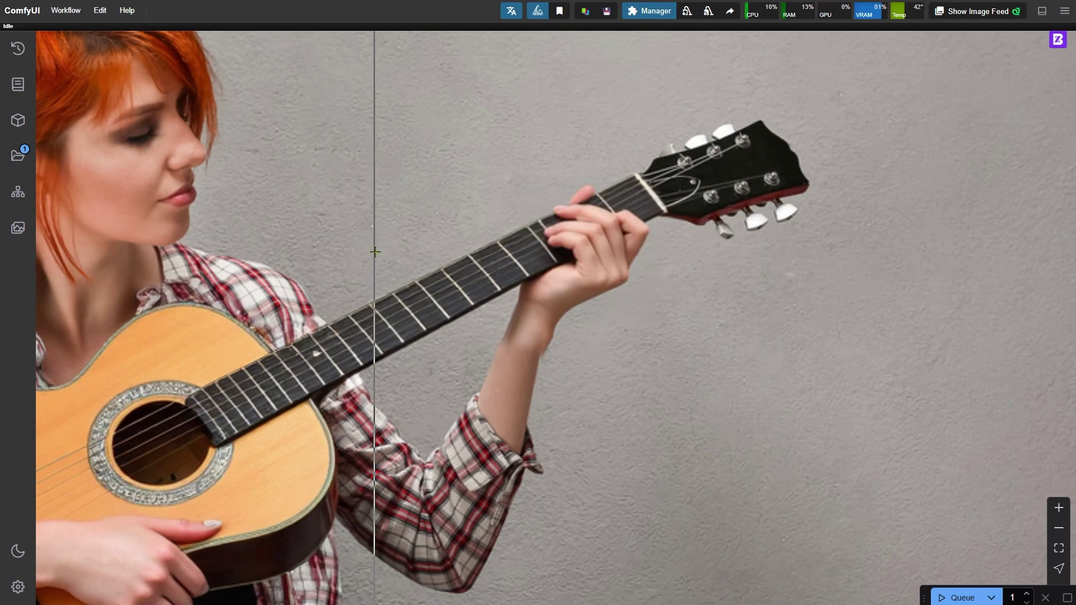
{"action": "scroll", "coordinate": [570, 241], "scroll_direction": "down", "scroll_amount": 5}
{"action": "scroll", "coordinate": [348, 411], "scroll_direction": "up", "scroll_amount": 5}
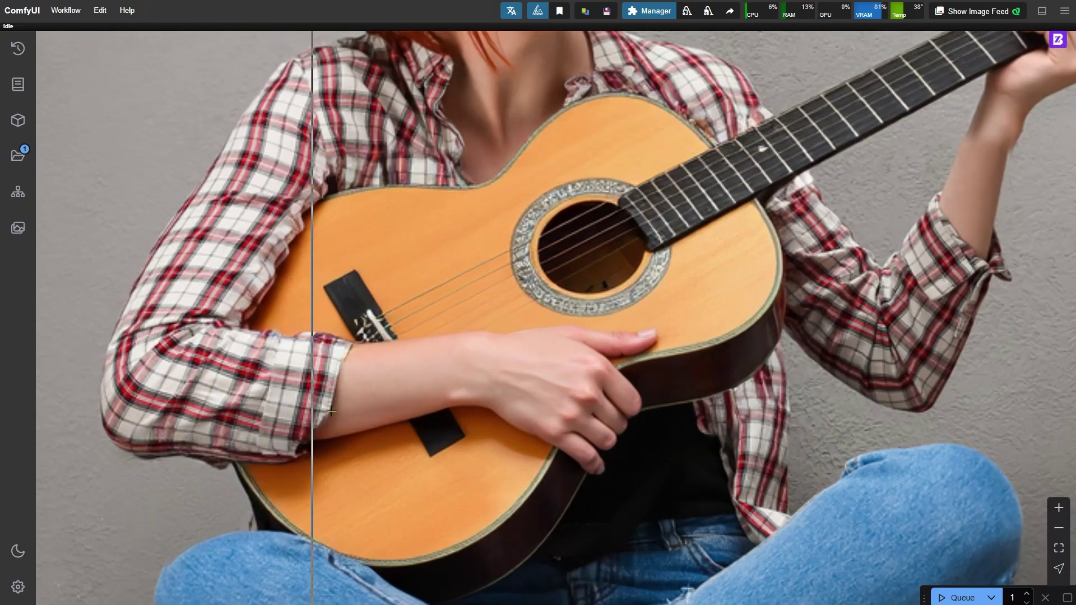